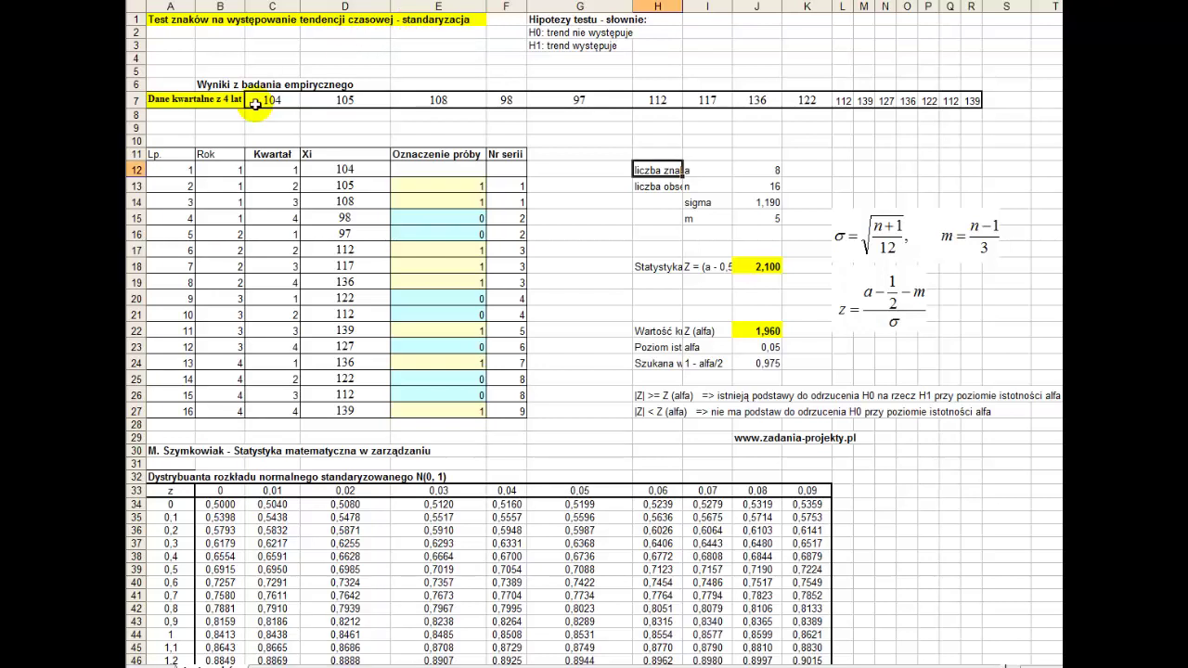
Create a line chart without markers from the quarterly data in C7:R7, with the series in rows
click(554, 32)
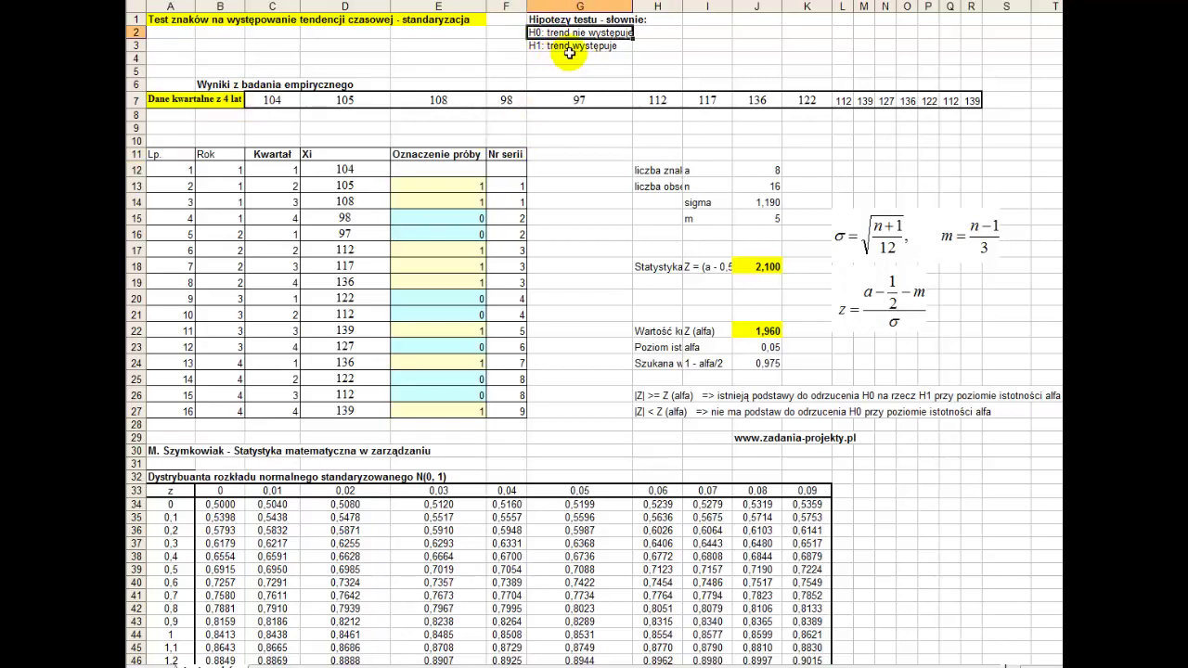
click(574, 46)
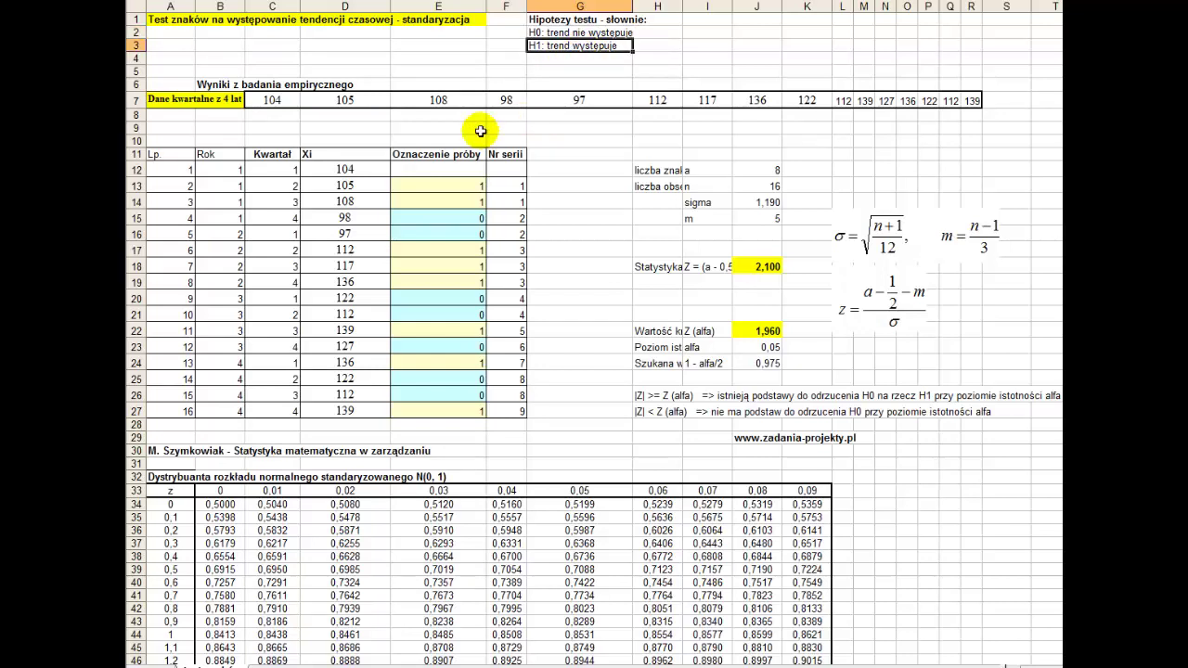
drag(269, 104, 956, 100)
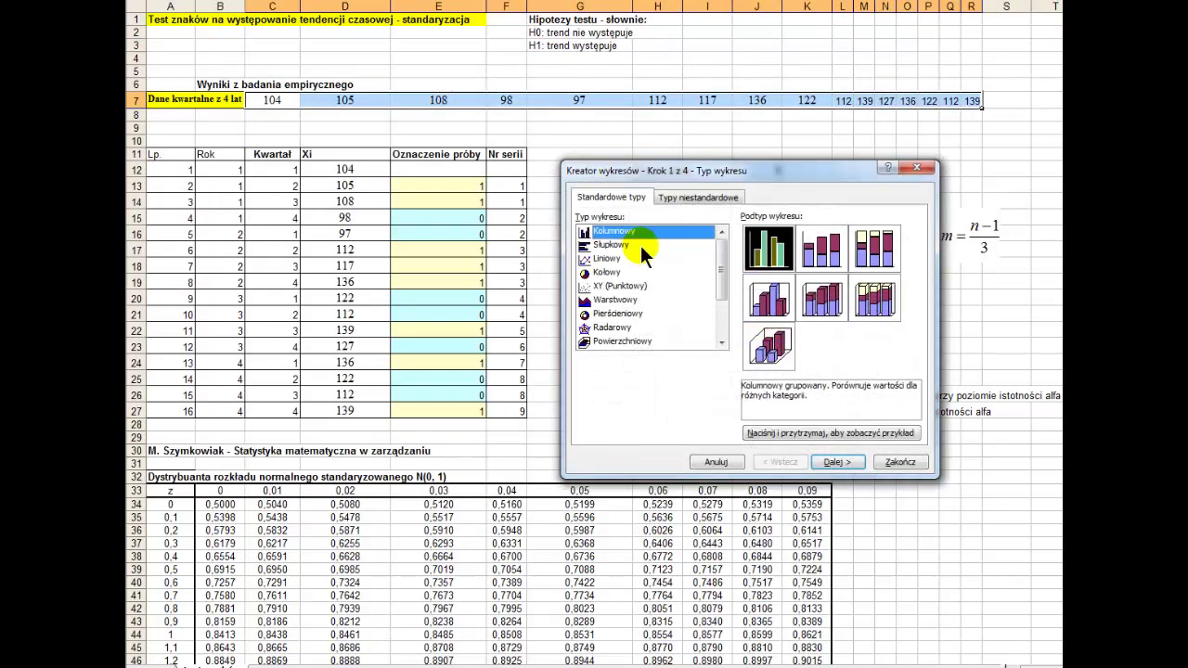
click(638, 259)
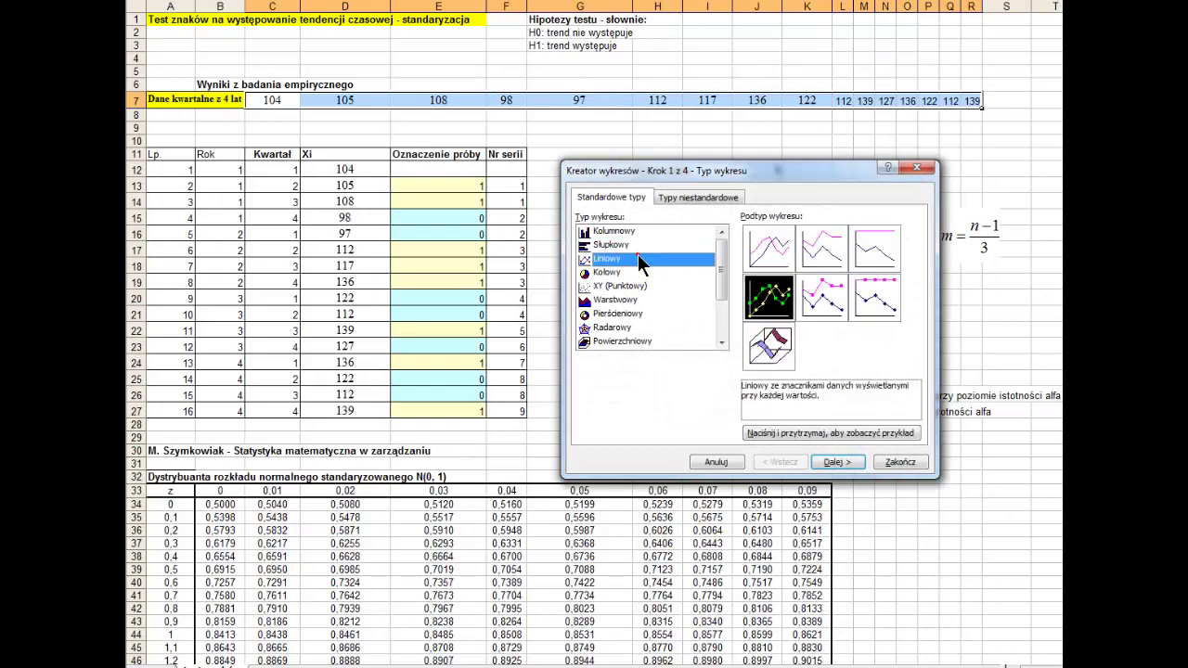
click(838, 462)
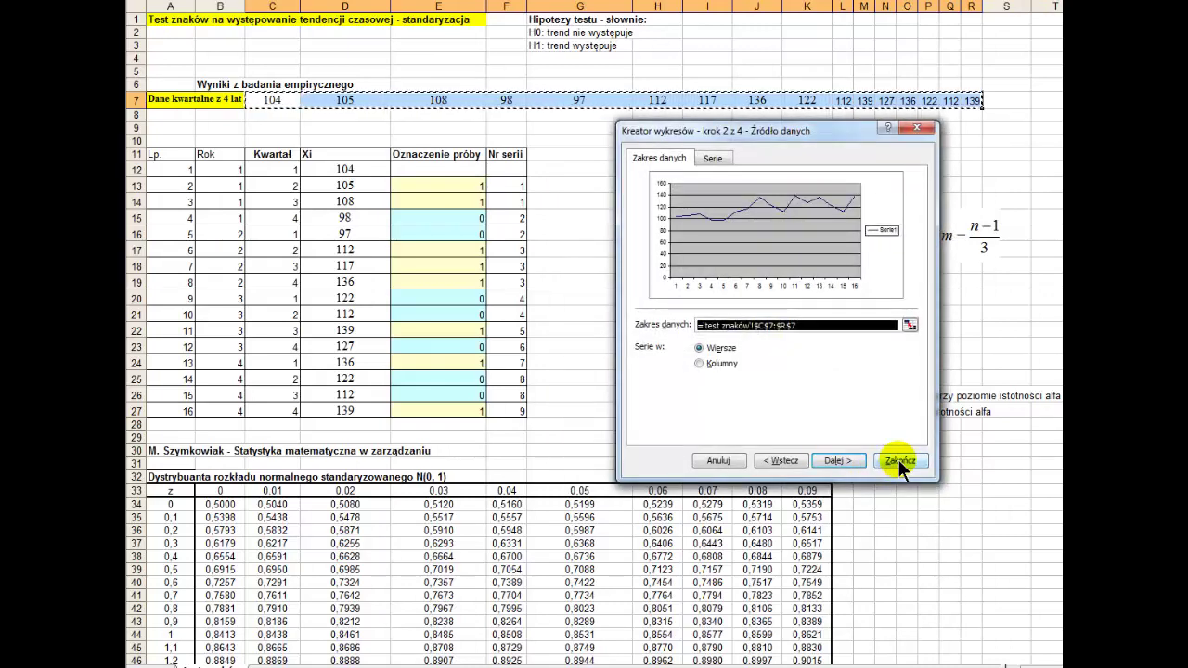
click(898, 458)
Format the chart's data series with a thicker custom line and smoothed line enabled
double_click(897, 277)
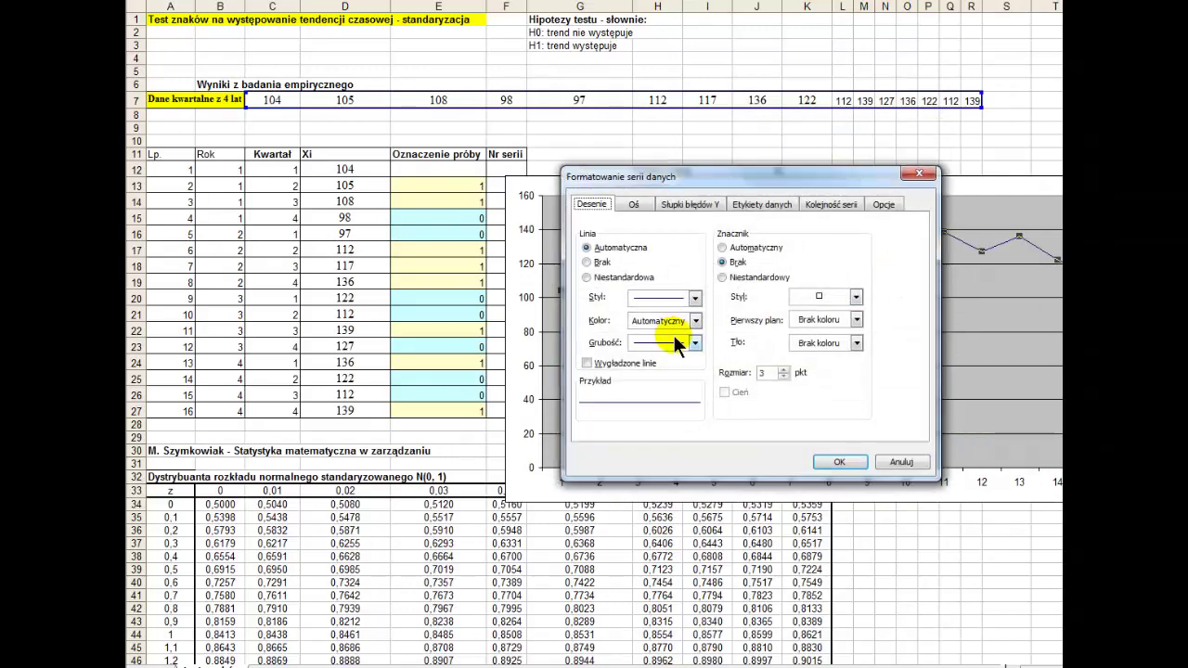
click(674, 335)
click(654, 402)
click(645, 365)
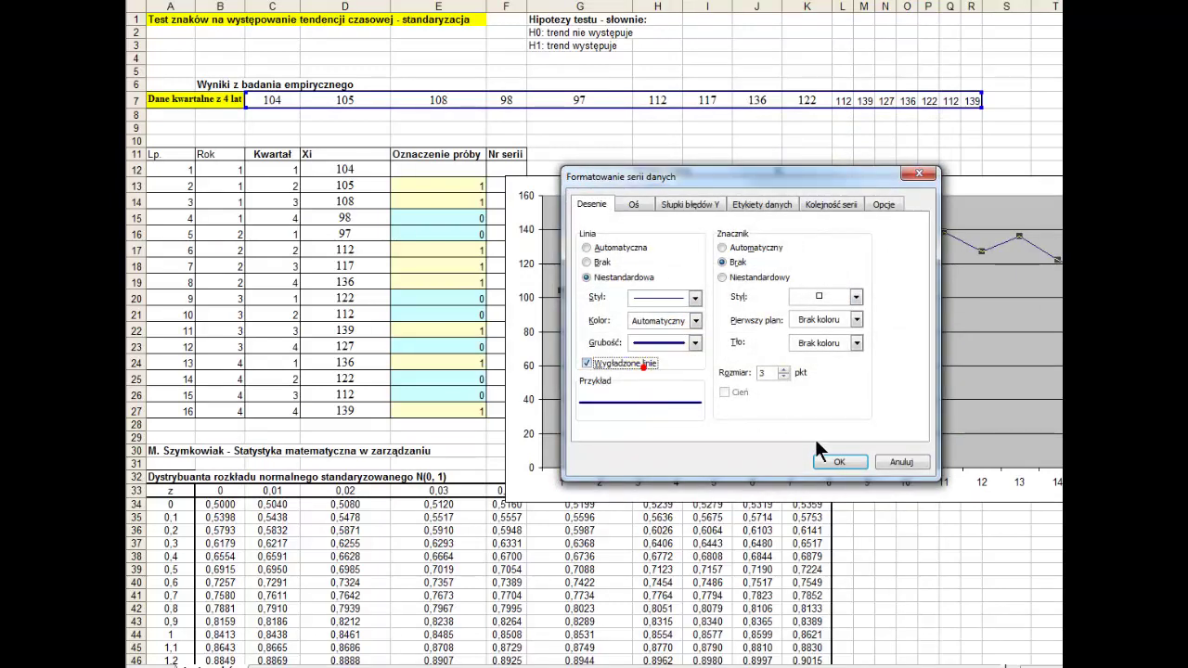
click(839, 462)
right_click(909, 281)
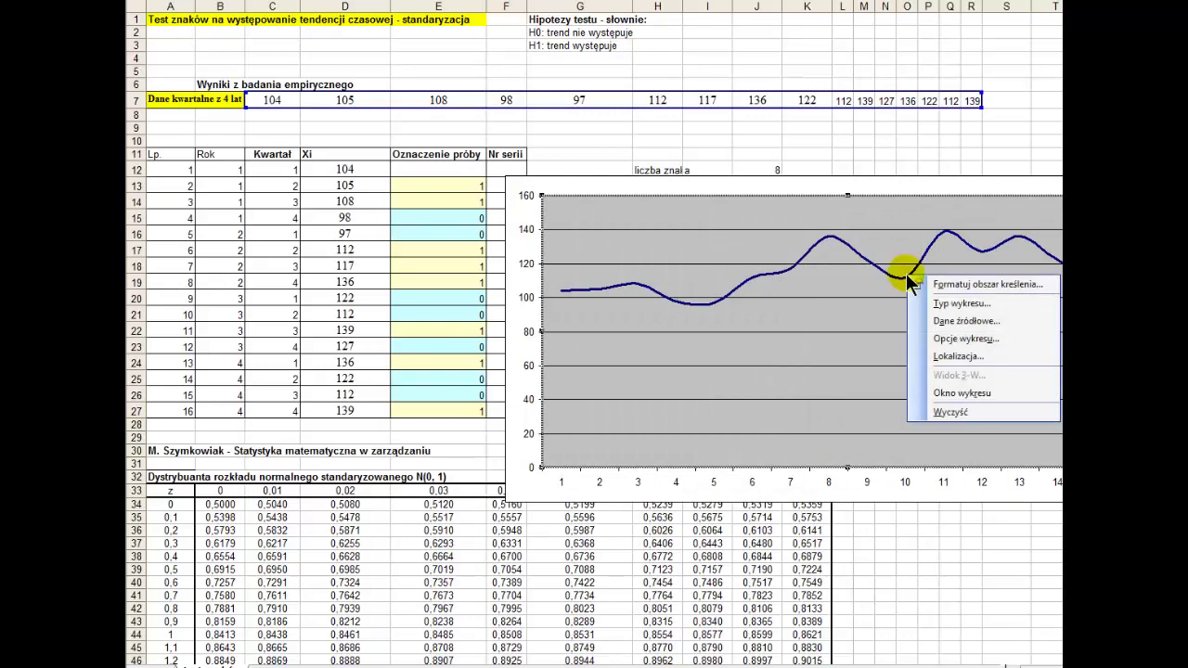
click(919, 284)
key(Escape)
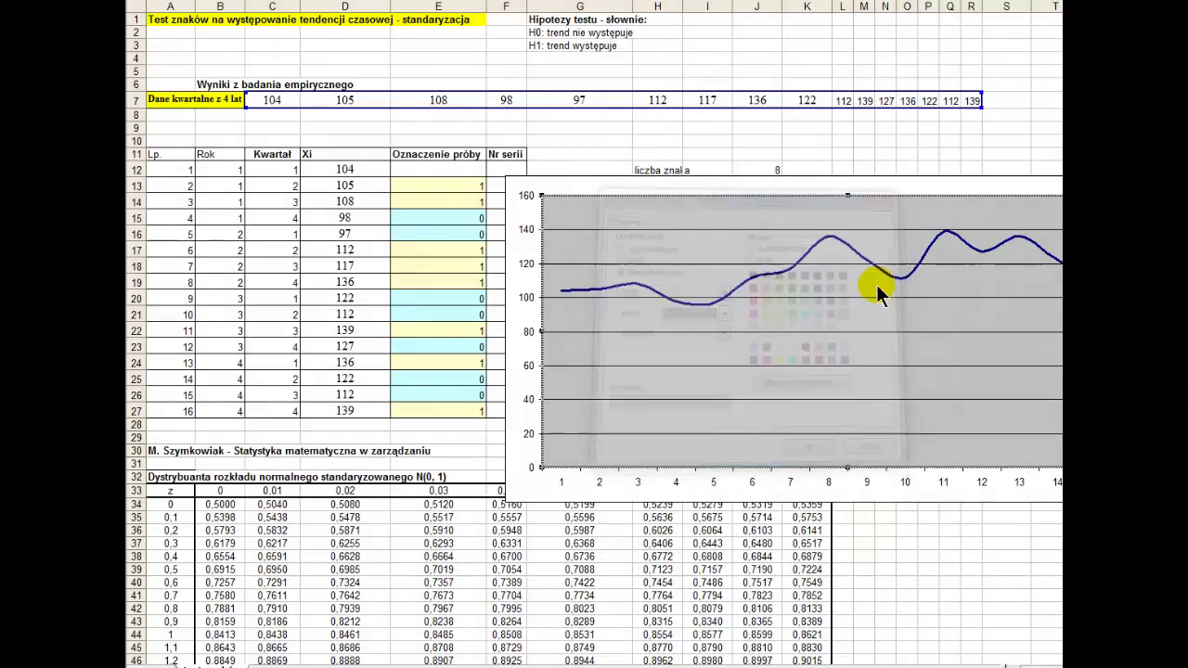
Add a linear trendline to the data series, displaying its equation and R-squared value on the chart
click(906, 278)
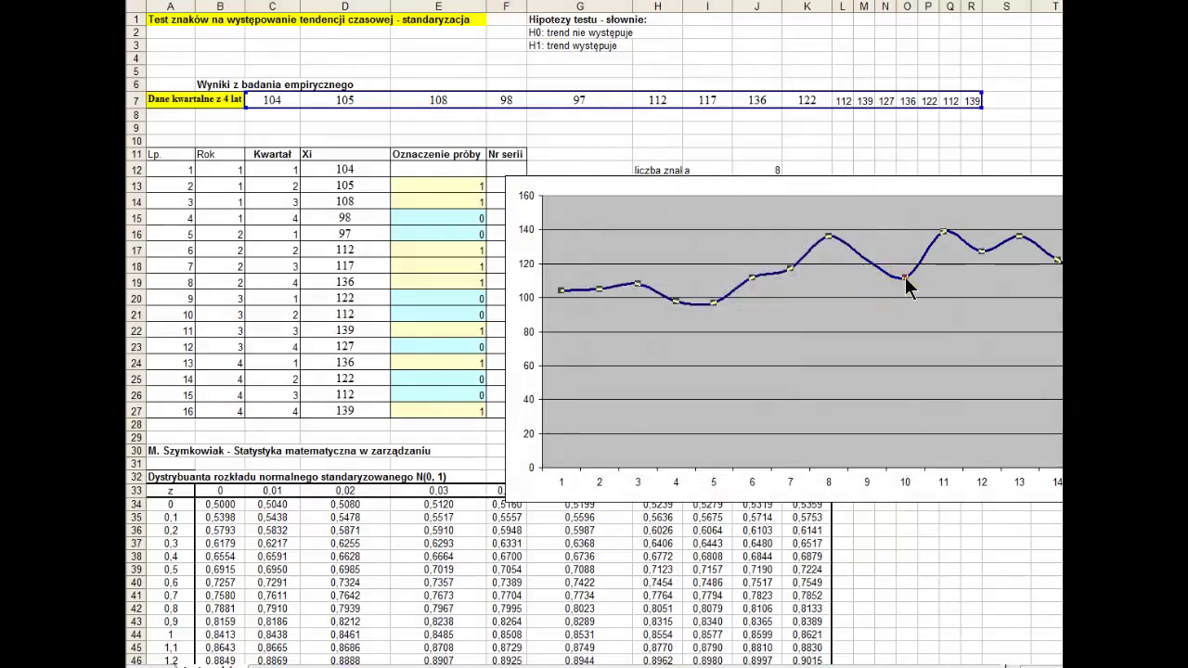
right_click(908, 283)
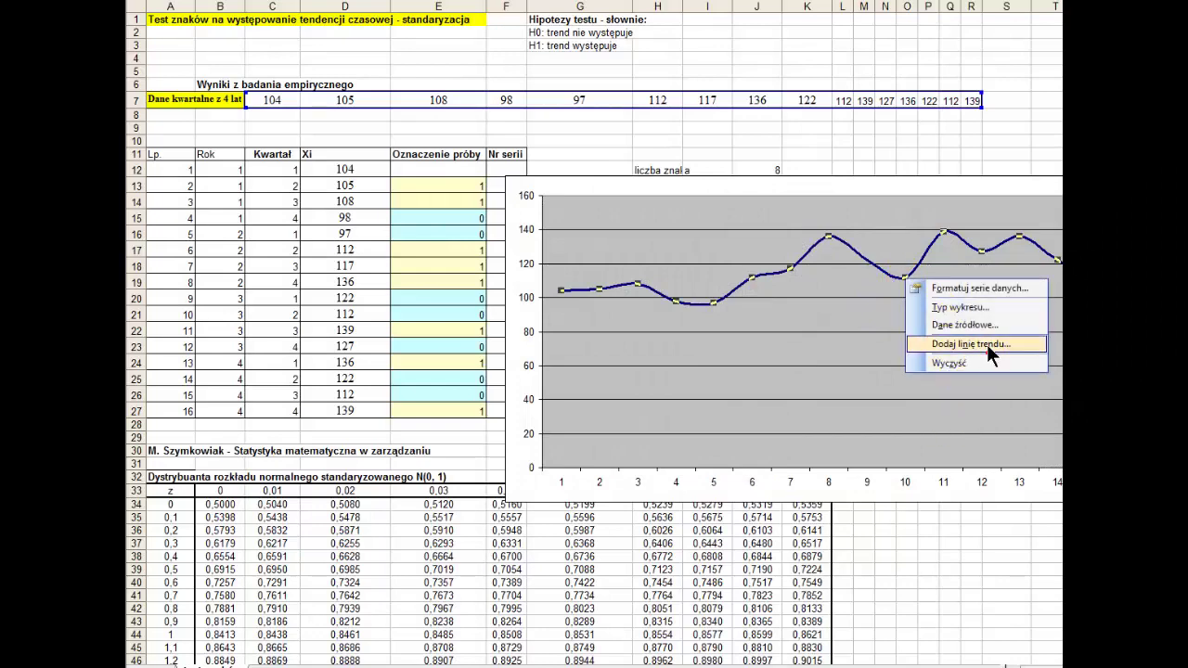
click(989, 345)
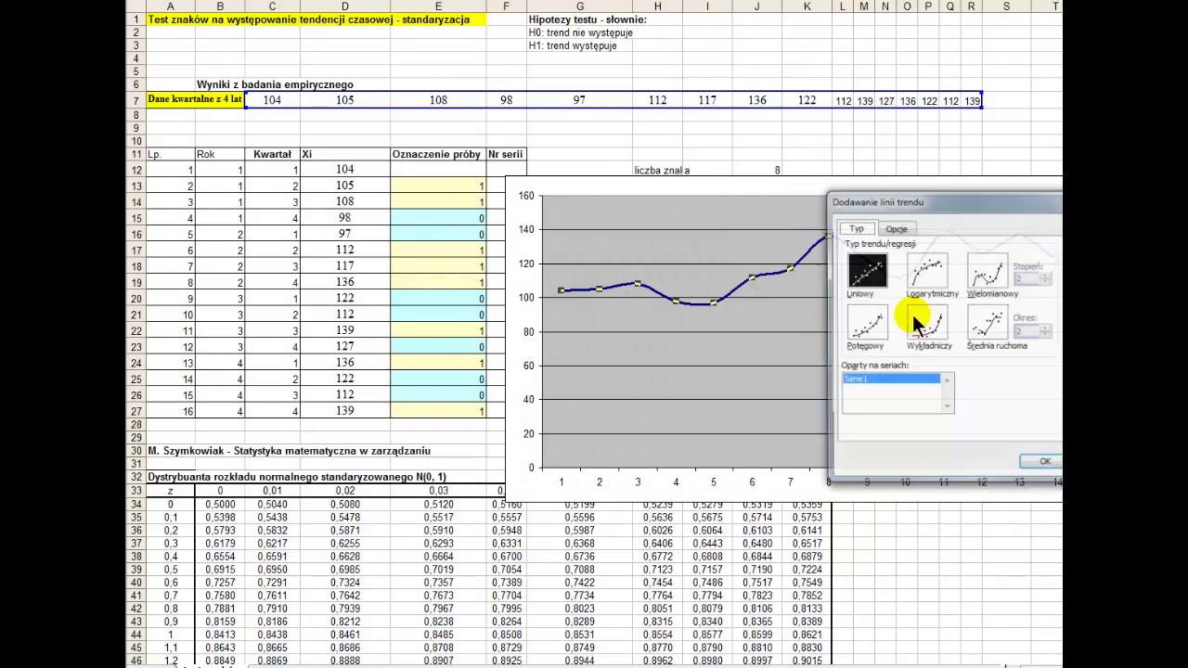
click(897, 229)
click(859, 371)
click(858, 385)
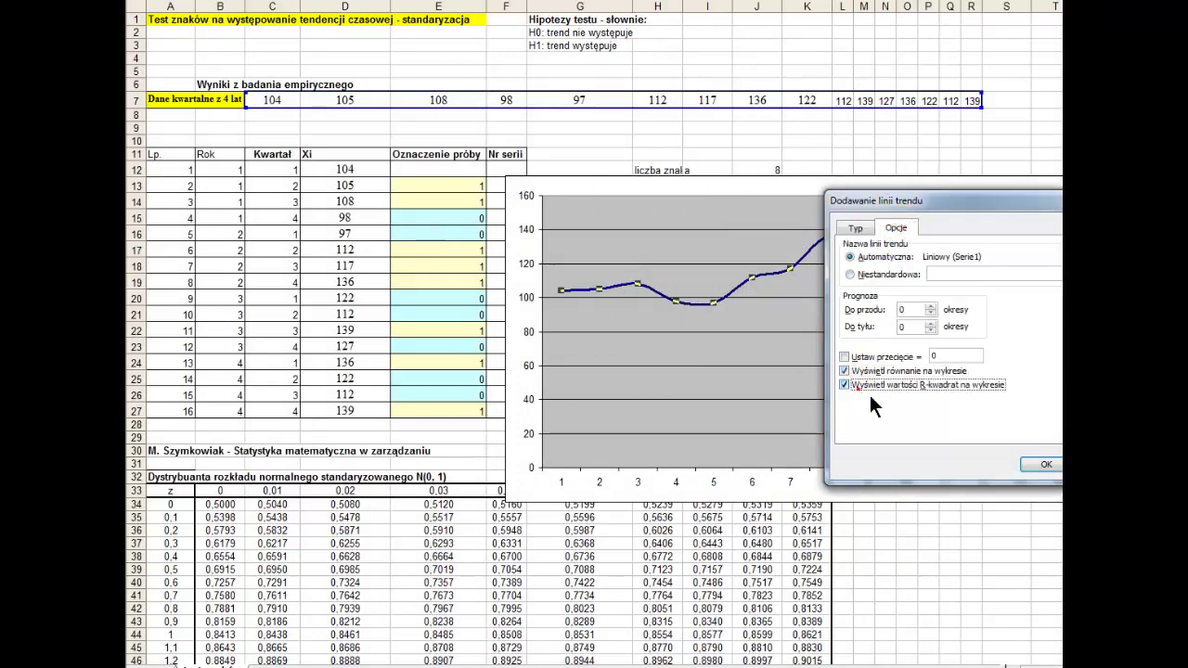
click(1045, 465)
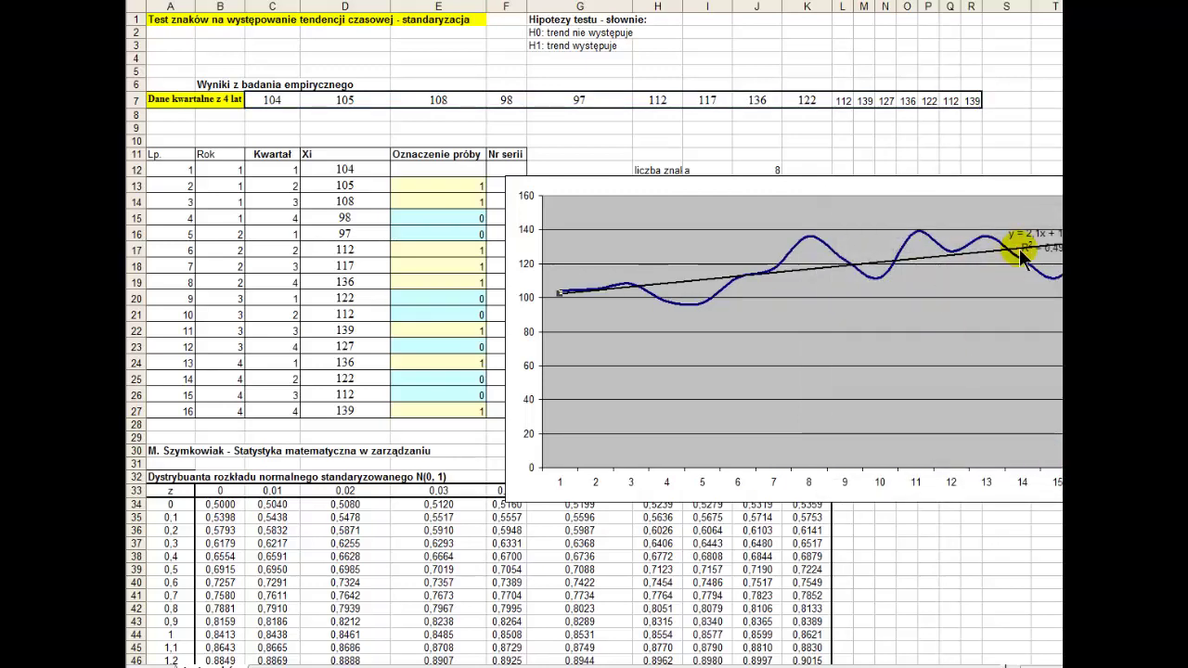
Place the trendline equation label below the curve and fill the chart's plot area with white
drag(1006, 315, 986, 336)
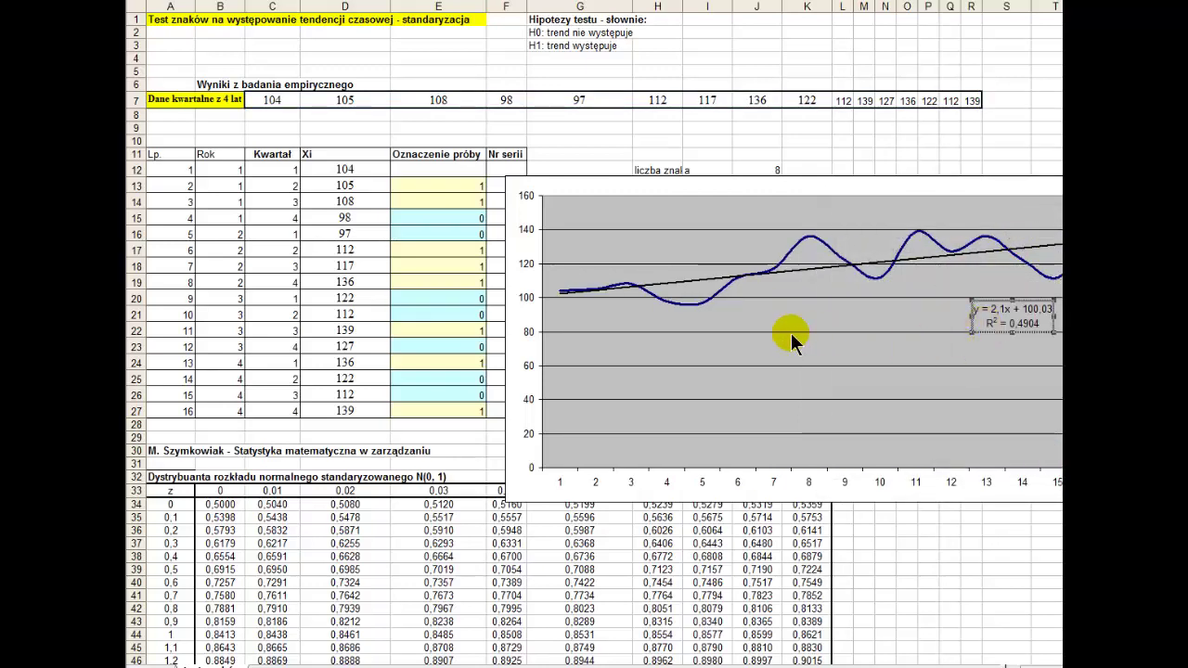
double_click(766, 346)
click(848, 325)
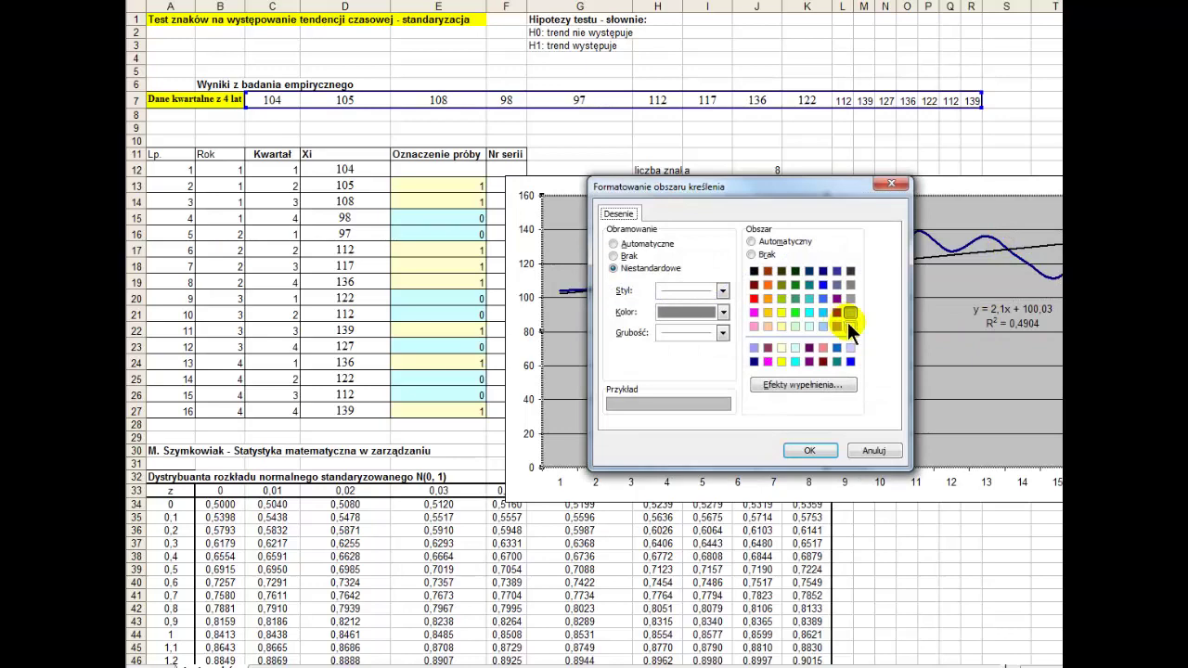
click(809, 450)
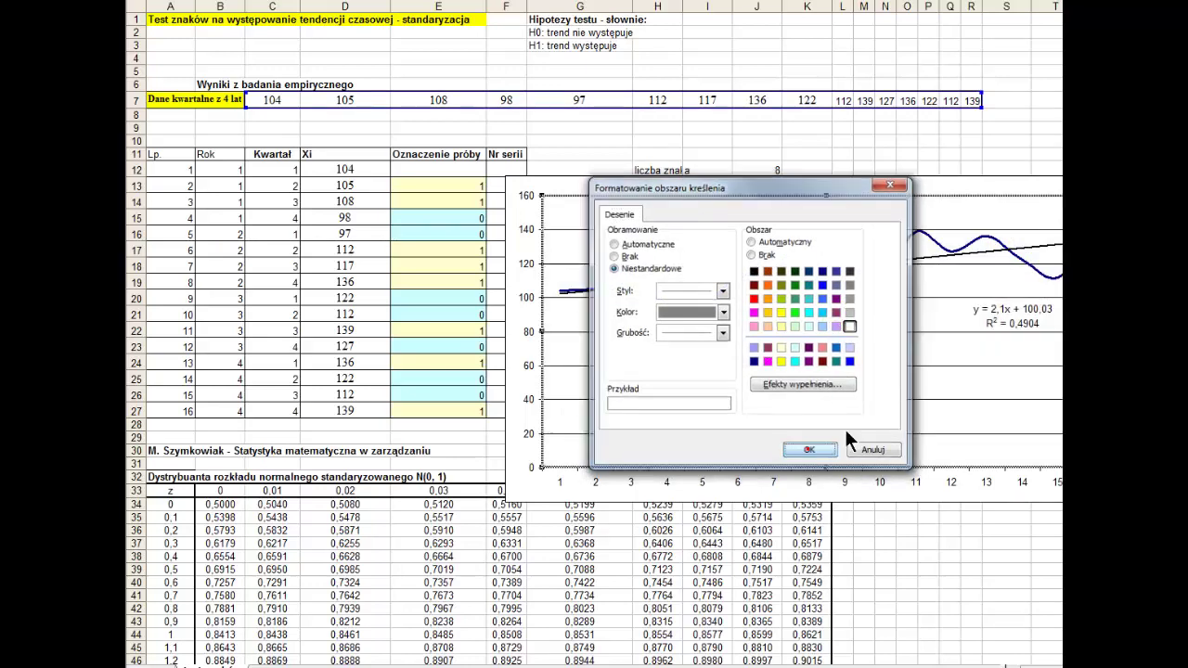
Move the chart away from the calculations to start around column W, and return to the data table
click(1036, 326)
click(993, 325)
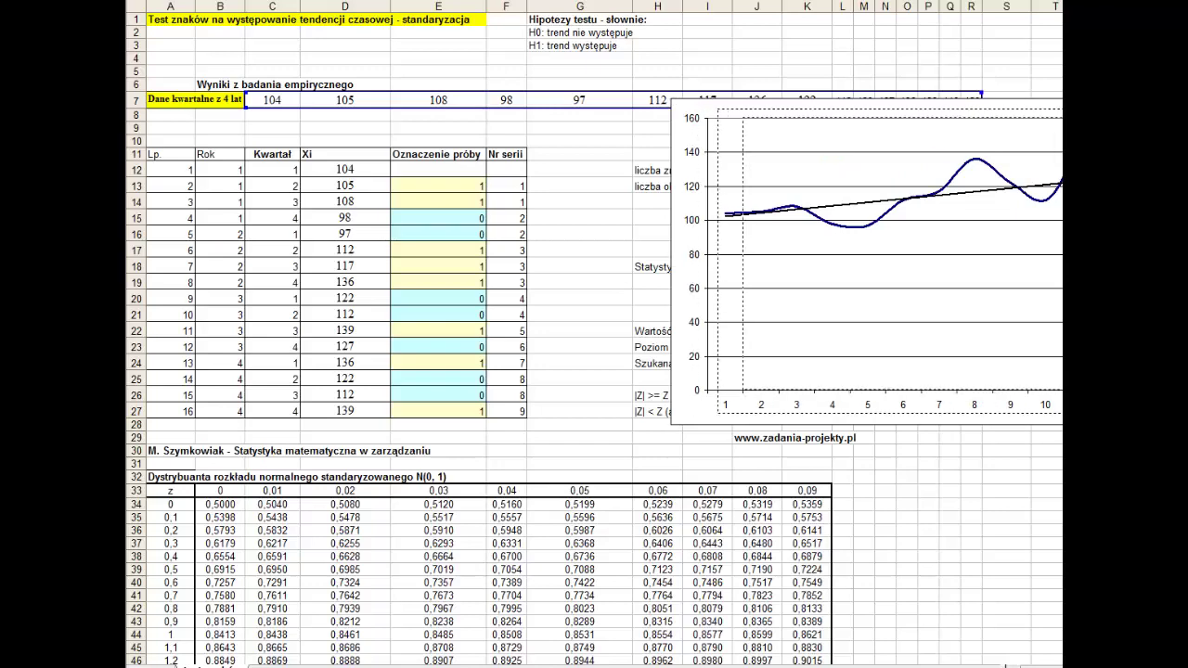
key(Down)
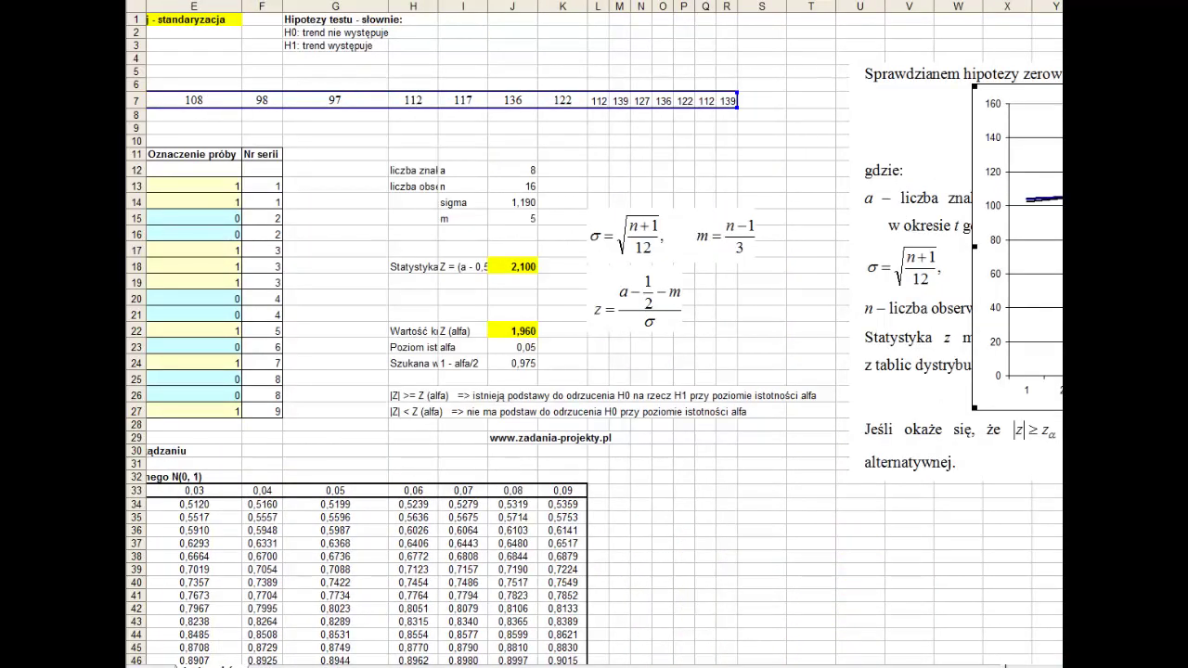
scroll(594, 334, left, 4)
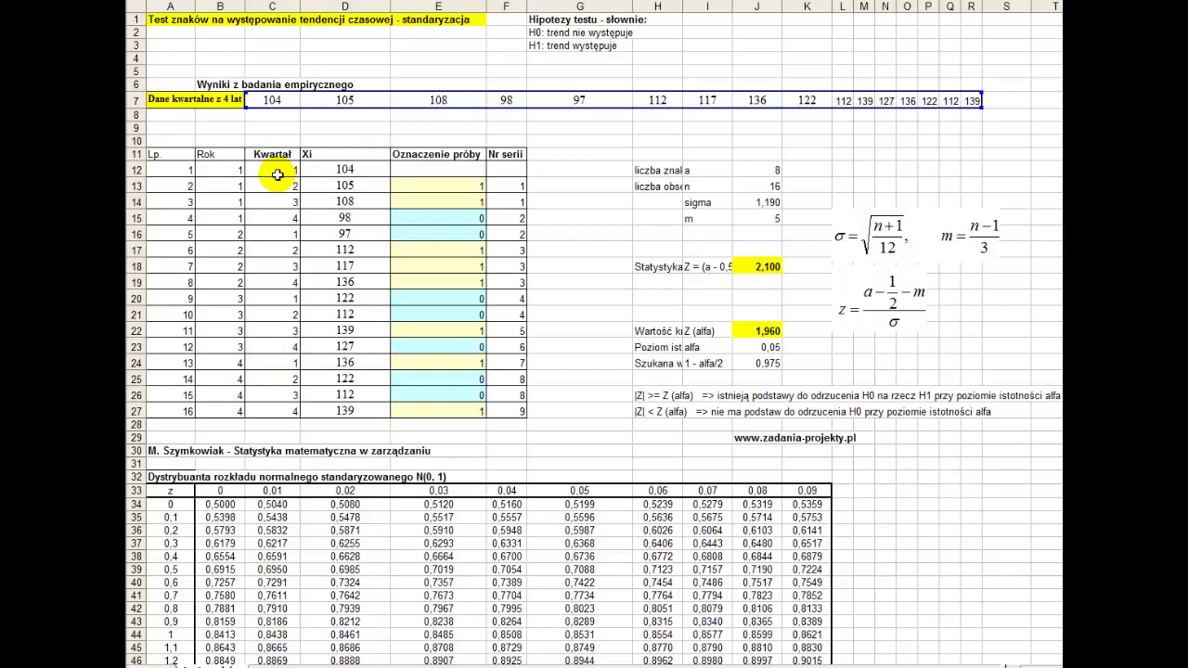
Examine the Rok, Kwartał and Xi columns and how the 1 and 0 marks in Oznaczenie próby relate to consecutive Xi values
drag(277, 175, 232, 413)
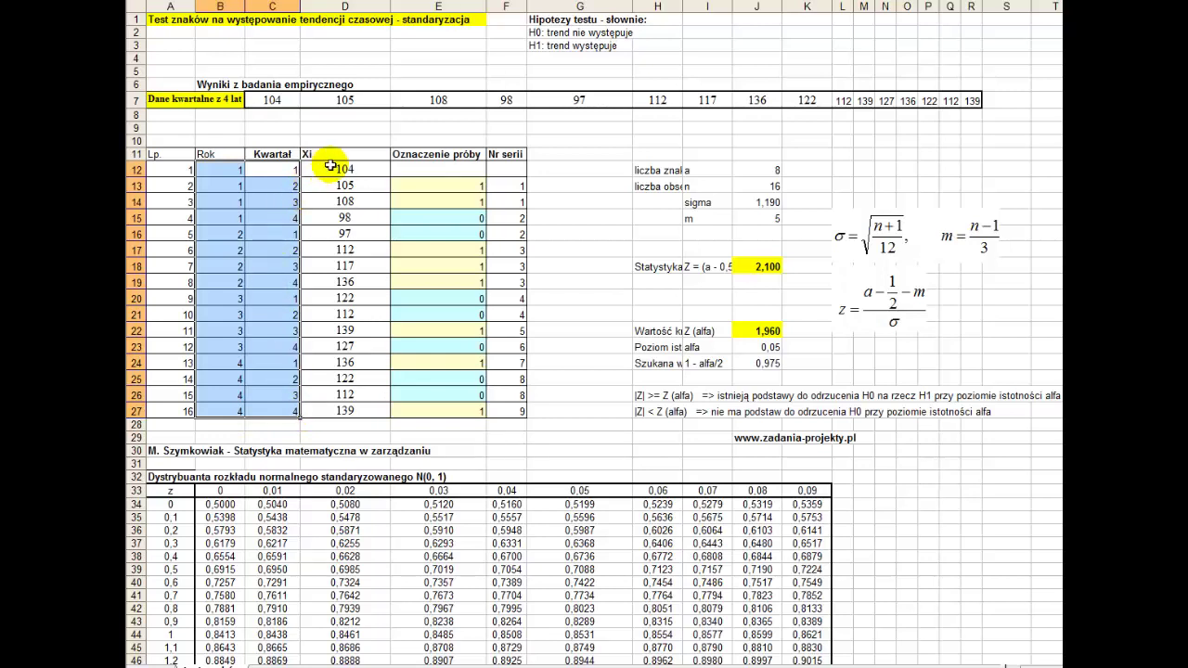
drag(336, 169, 344, 409)
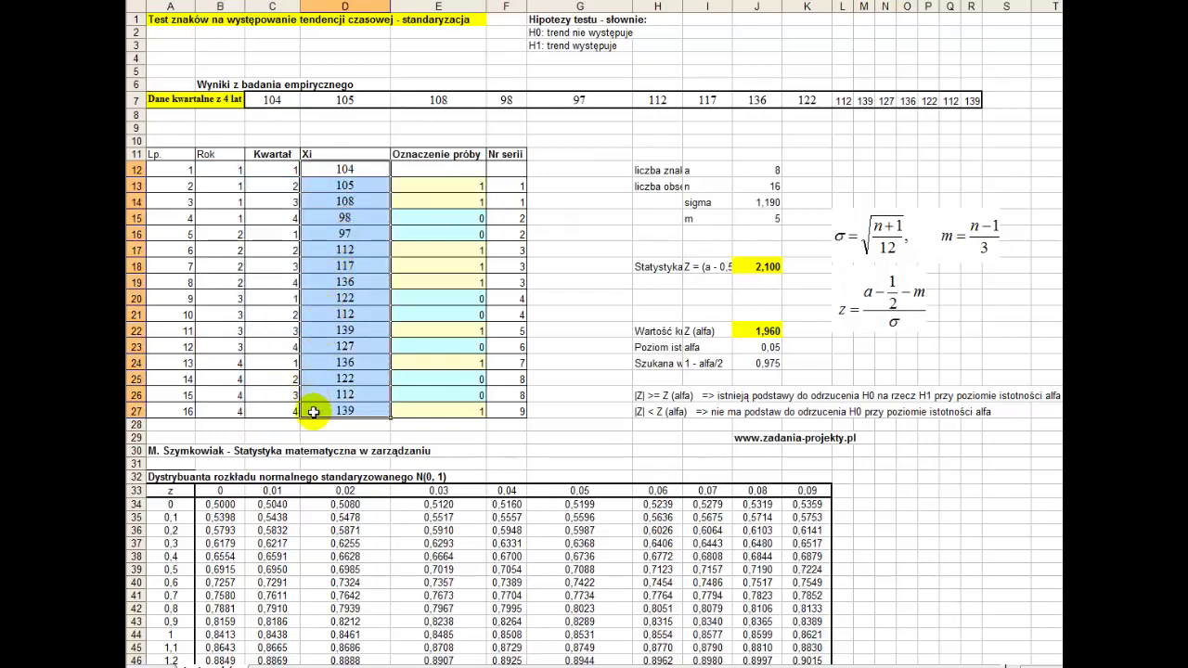
drag(154, 98, 981, 108)
click(418, 184)
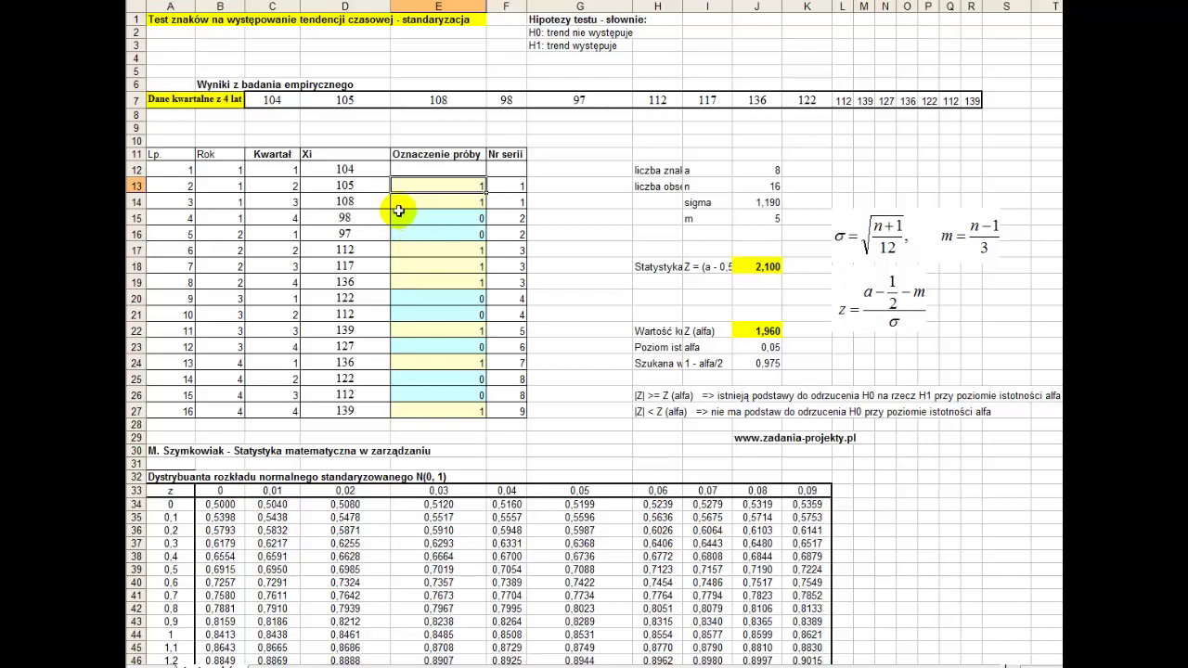
click(362, 185)
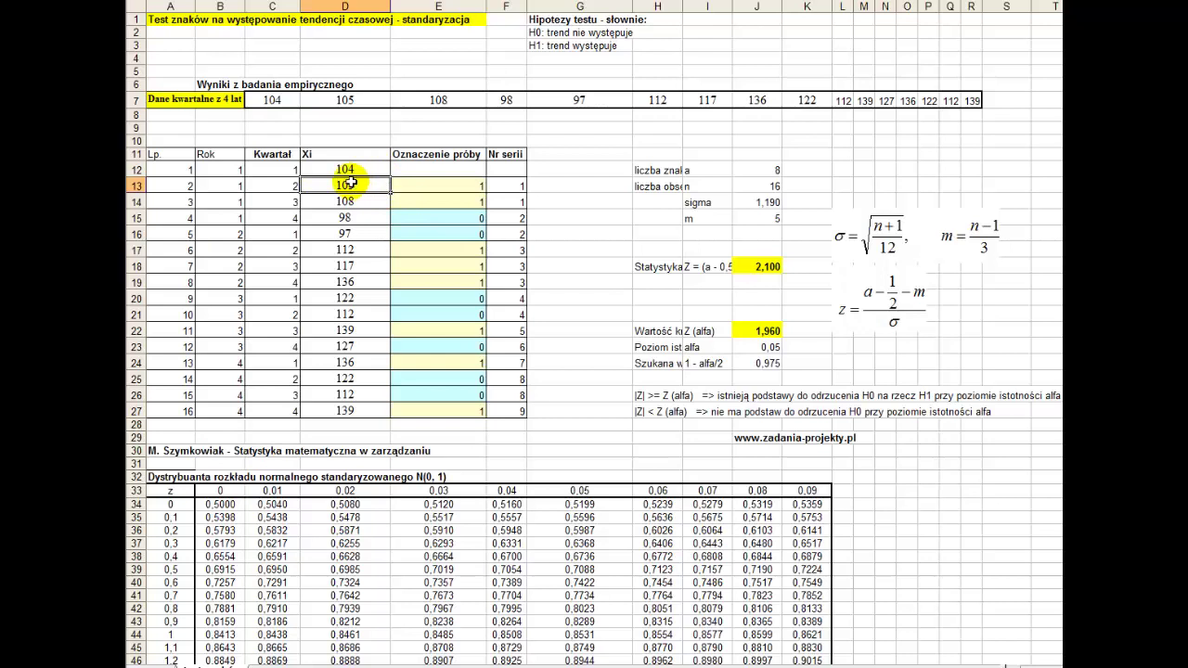
click(379, 169)
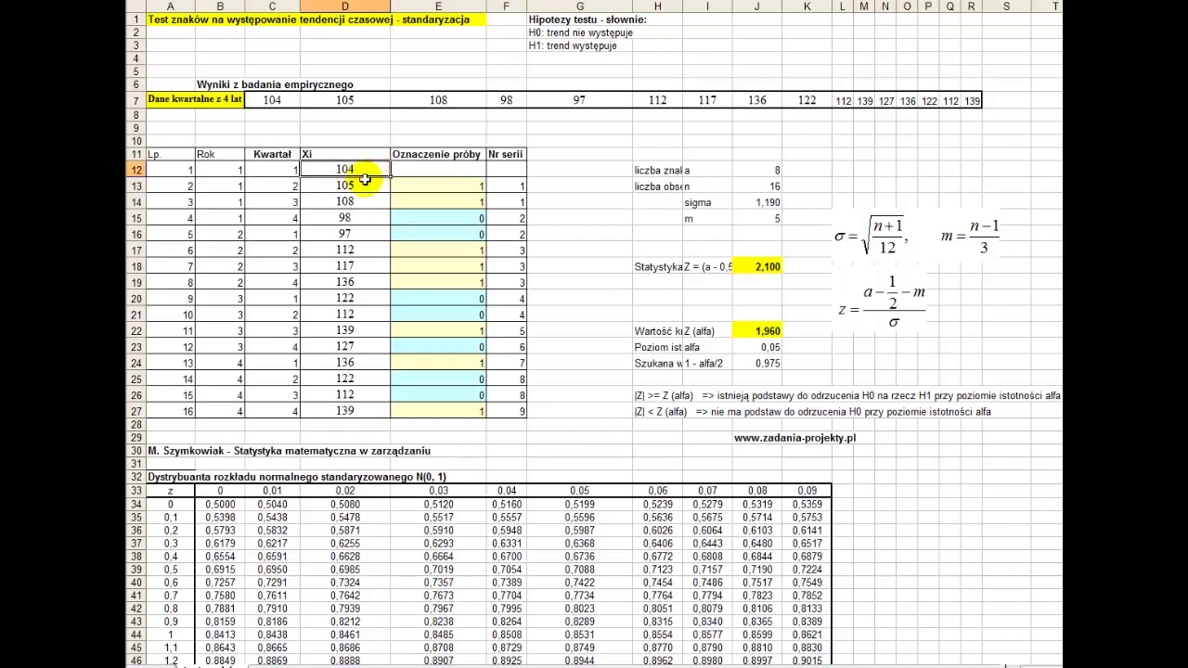
click(410, 181)
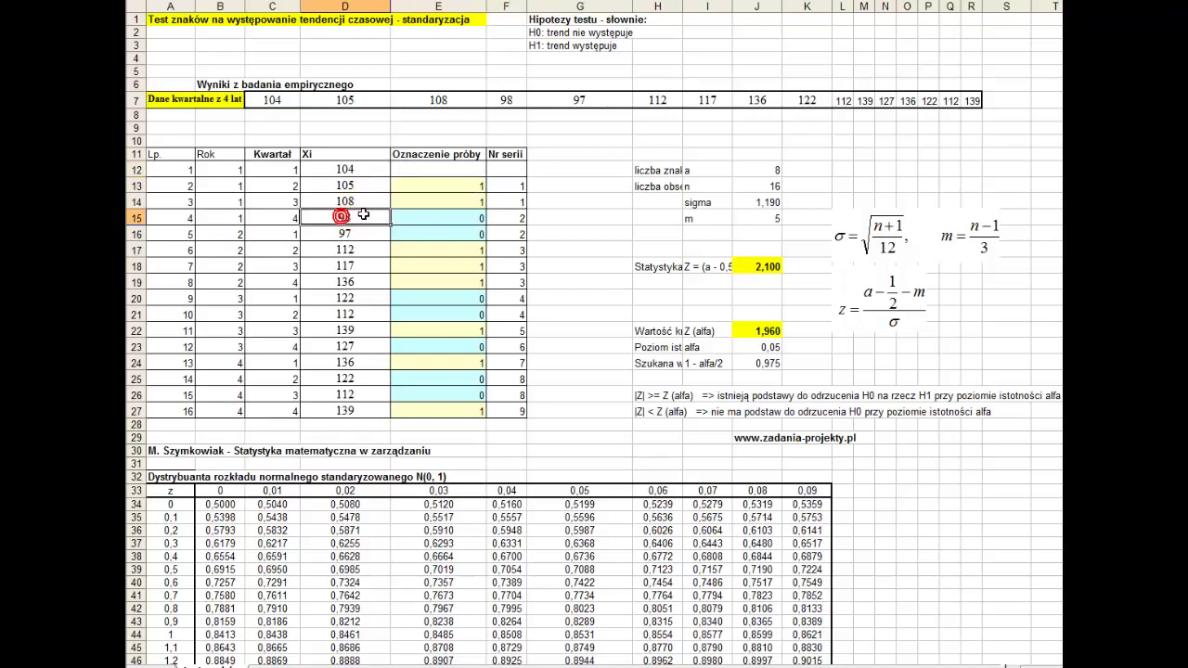
click(377, 197)
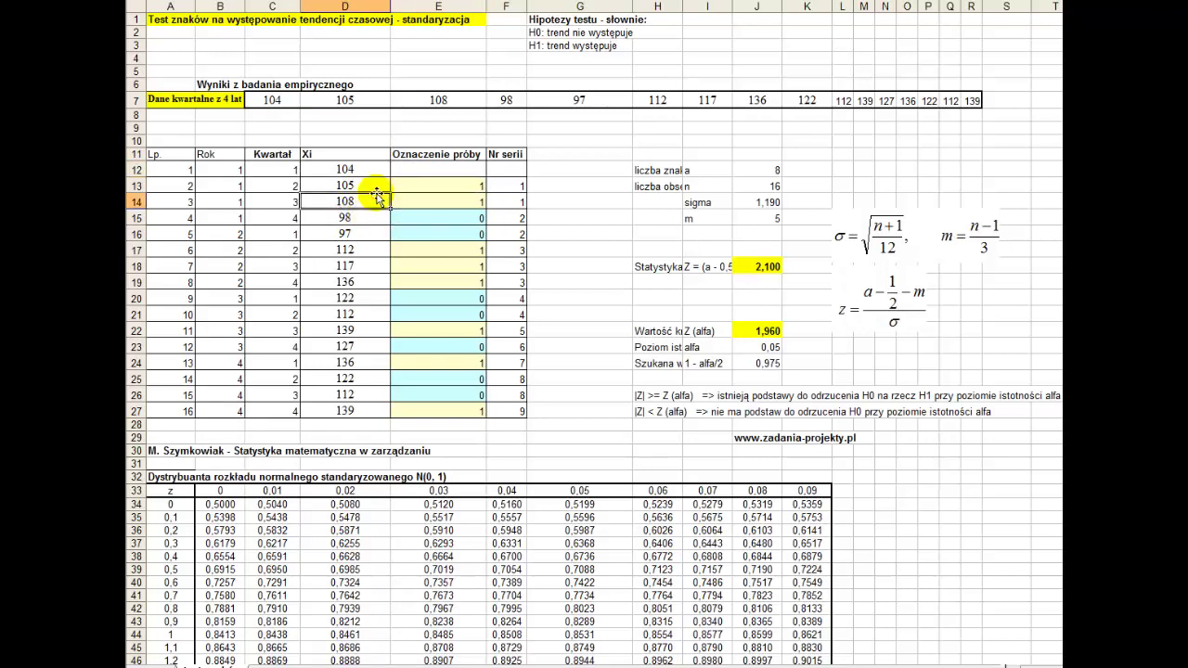
click(420, 226)
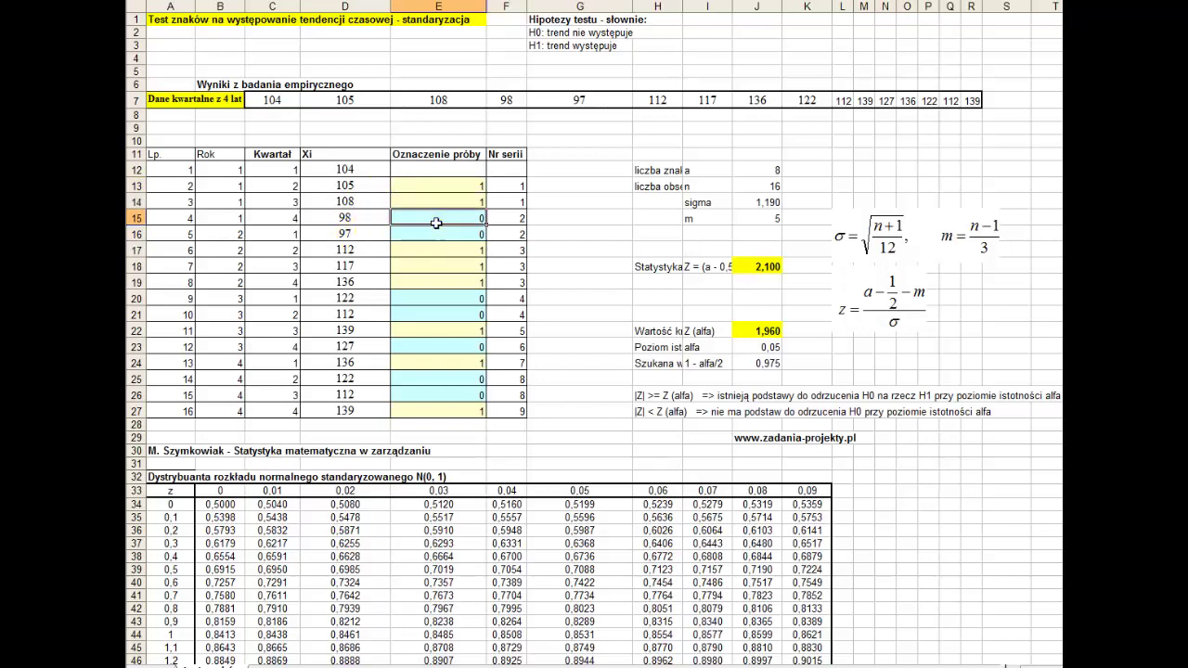
drag(440, 184, 437, 410)
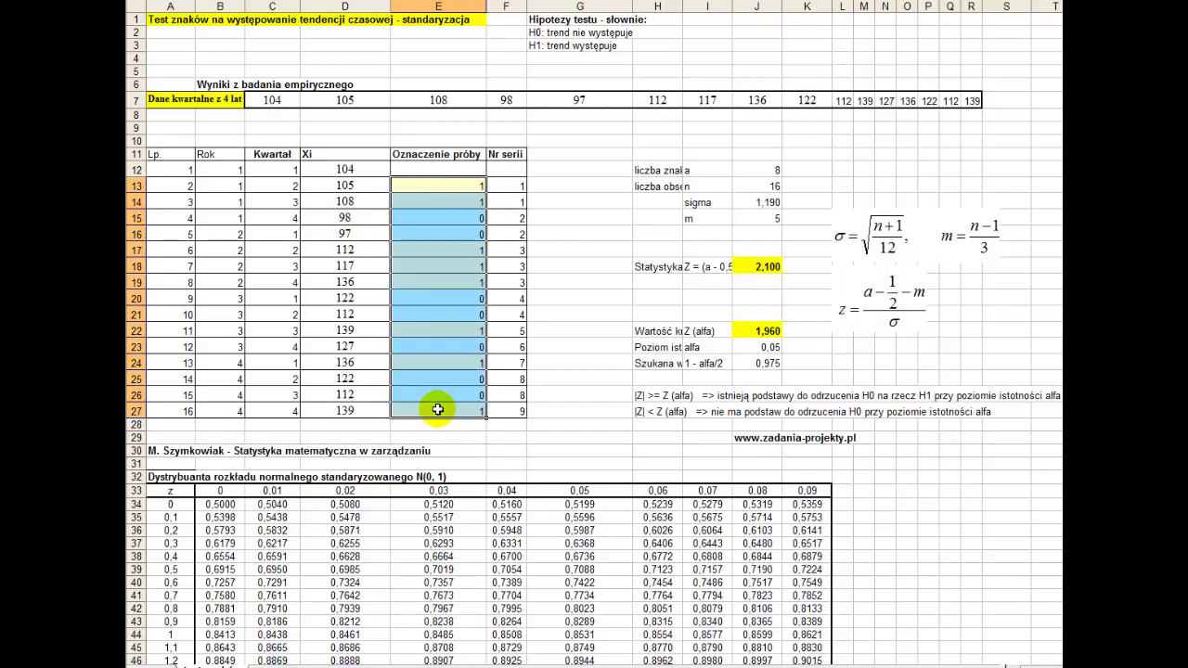
Review the first and last series numbers, the H0 and H1 hypotheses, and the number-of-signs label in H12
click(507, 188)
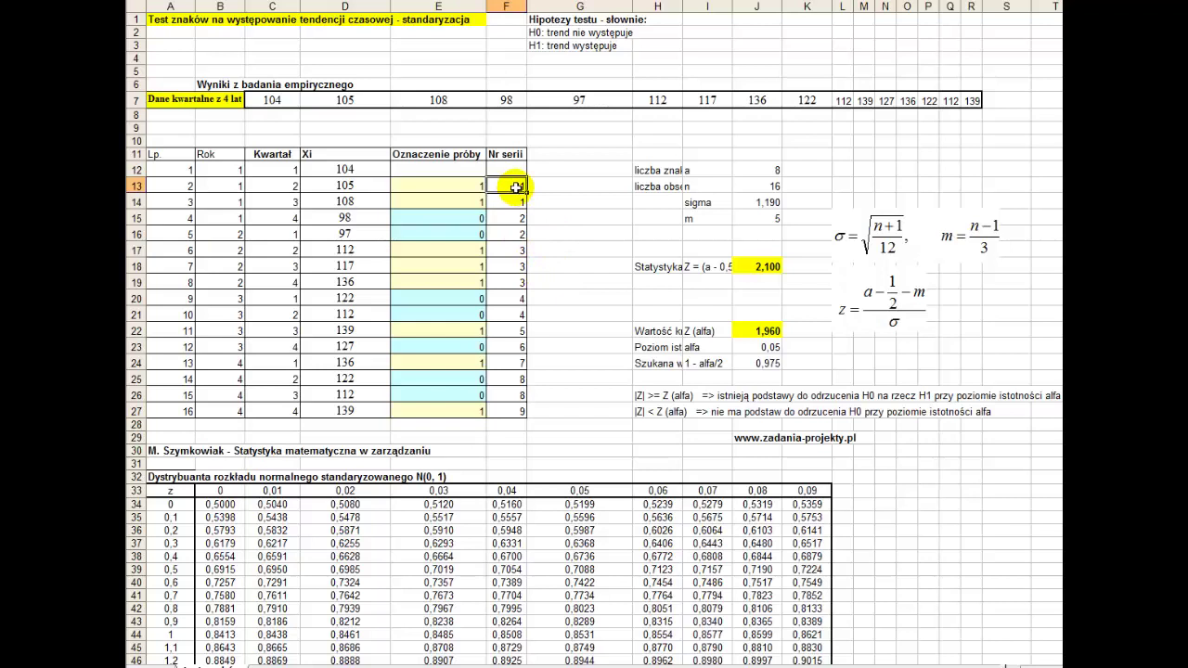
click(513, 408)
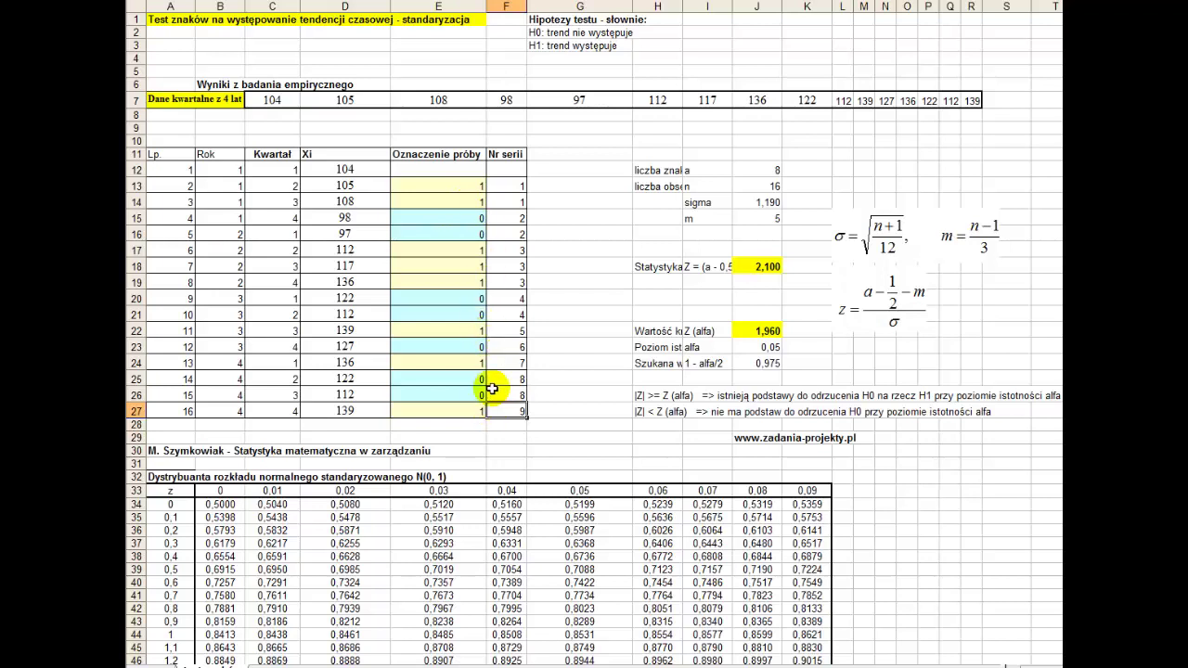
click(660, 169)
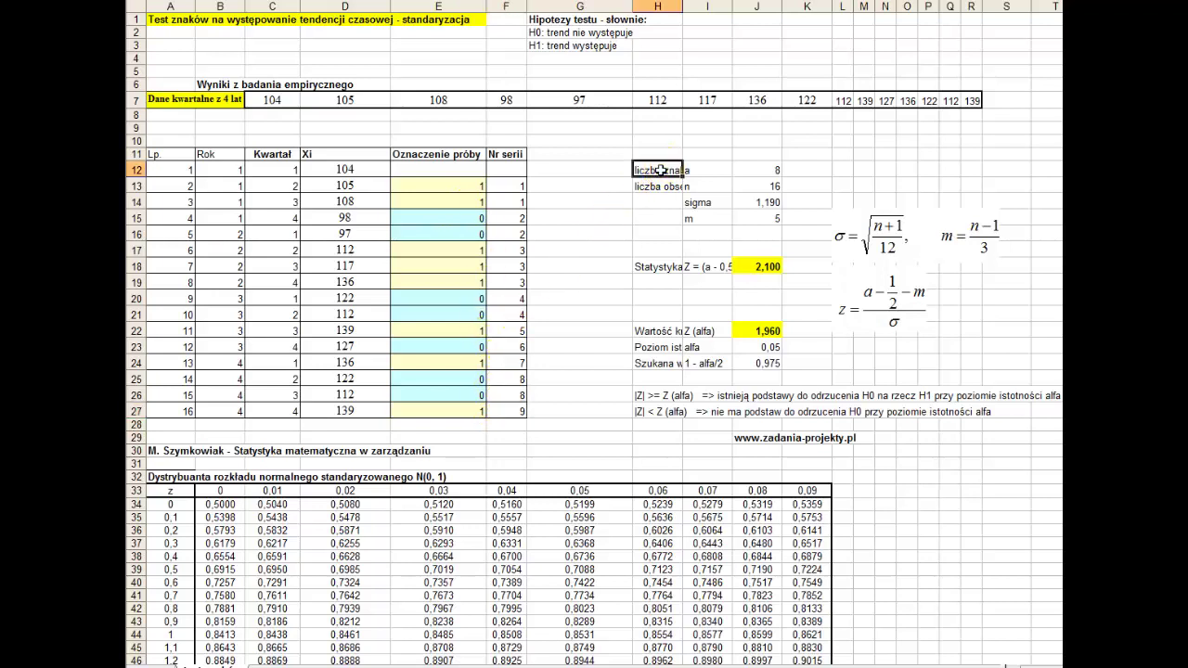
click(540, 33)
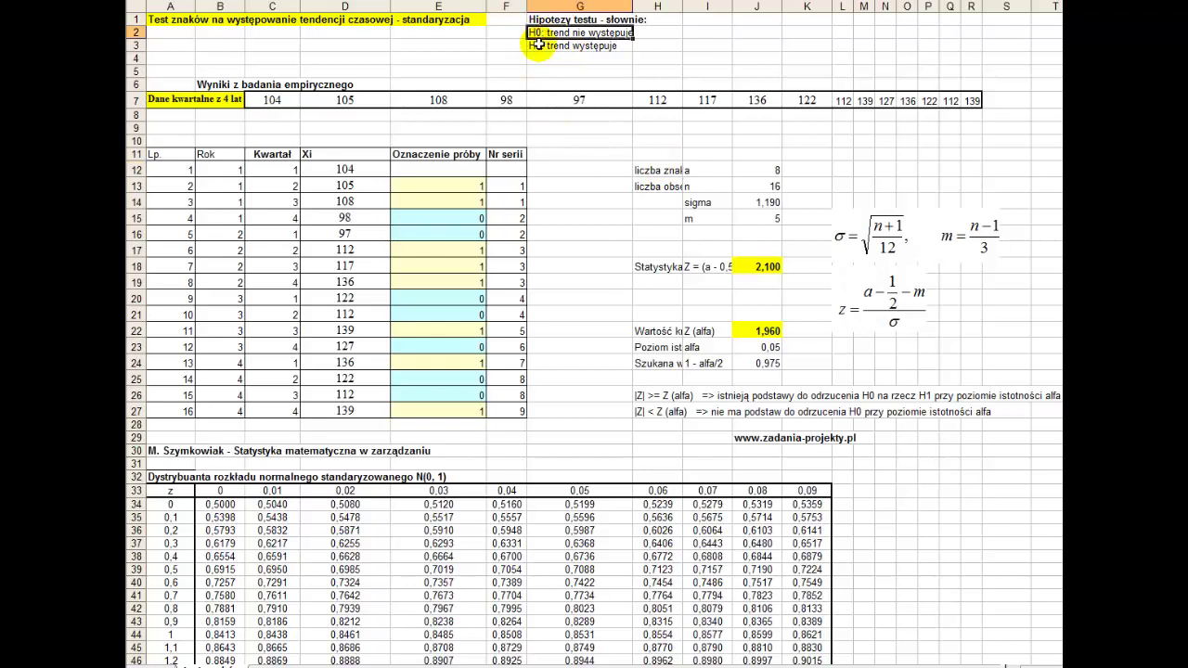
click(539, 44)
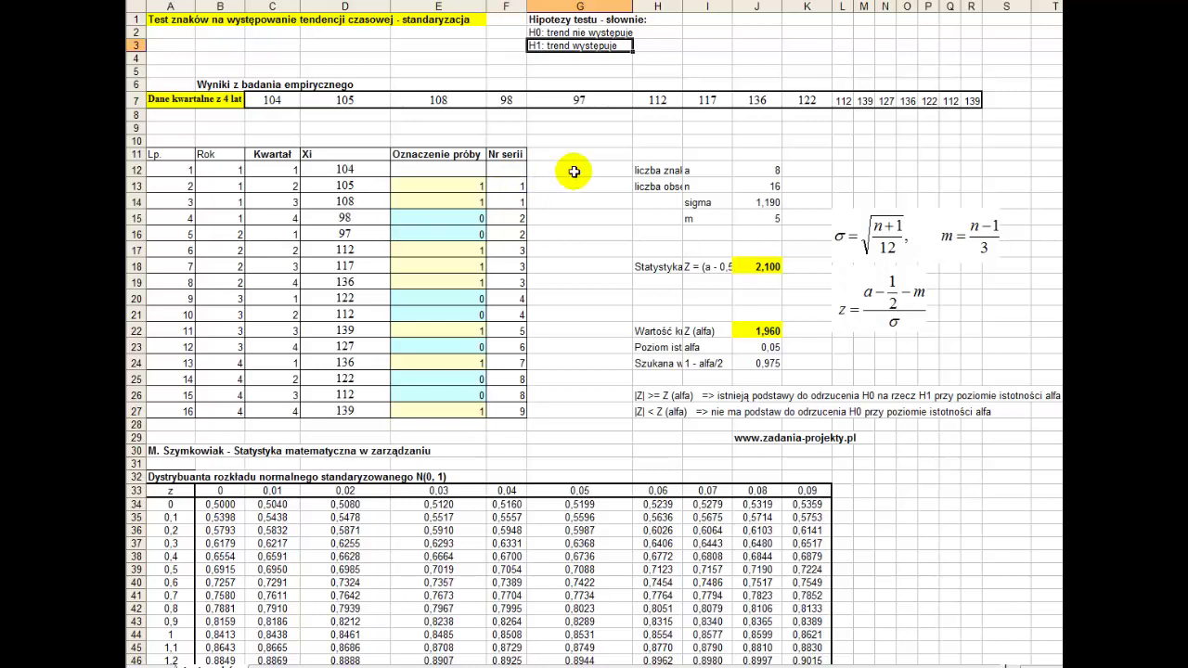
click(661, 170)
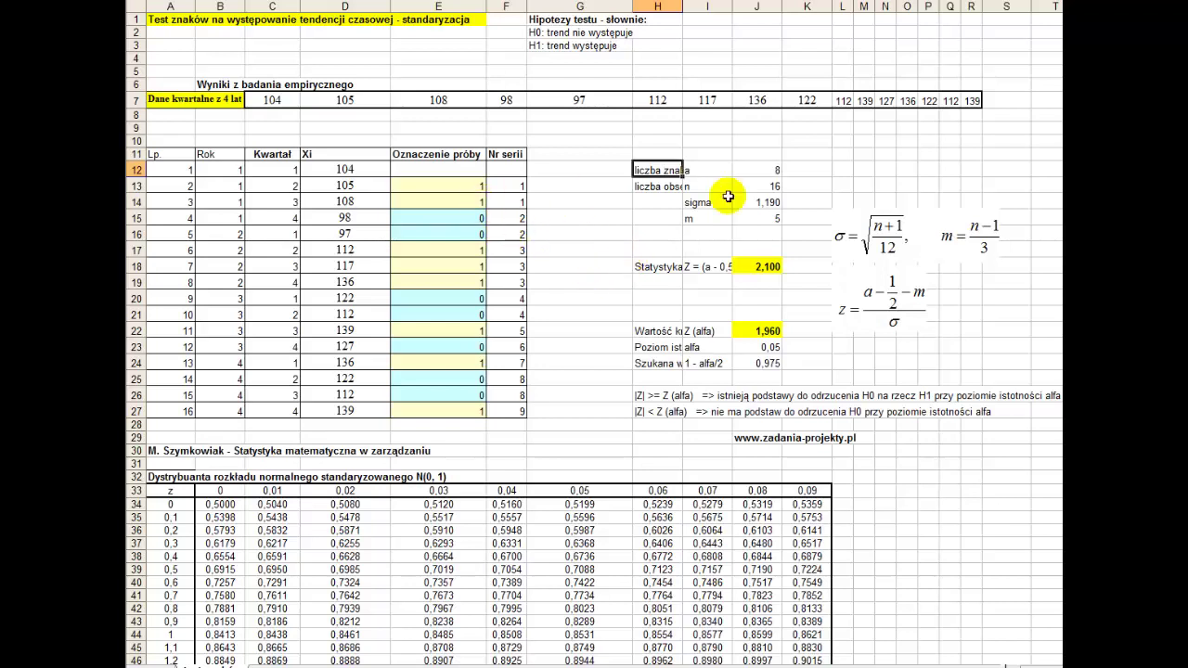
Inspect the formula counting the "1" signs in J12 and read its full label in H12
click(774, 175)
double_click(774, 176)
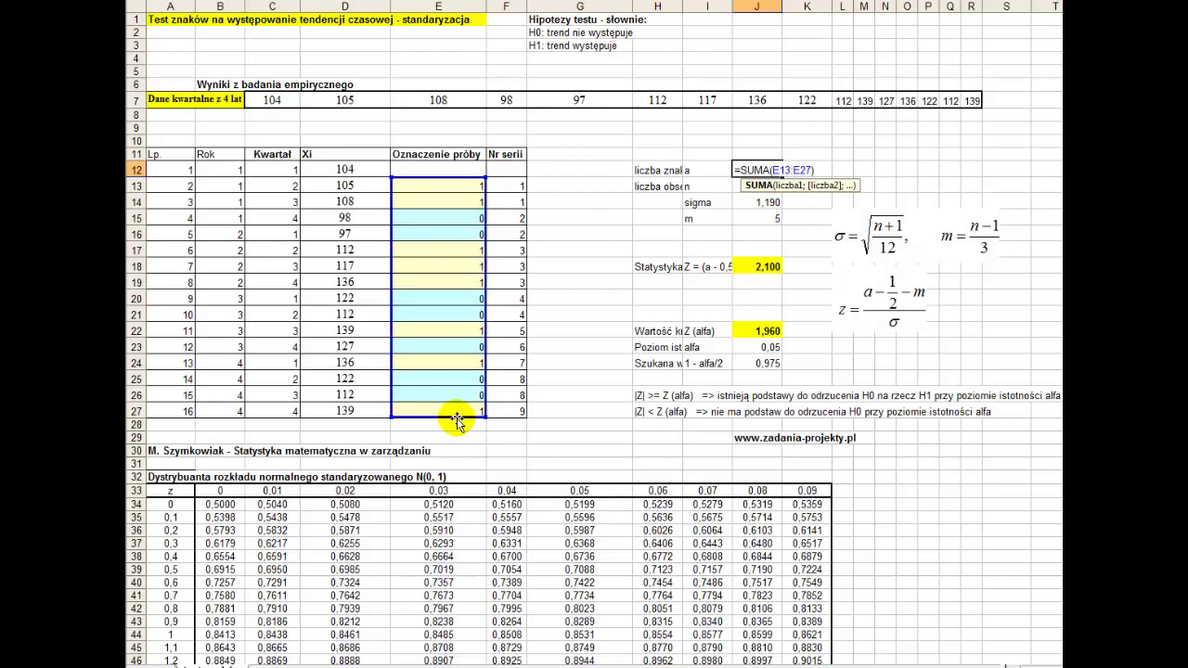
key(Escape)
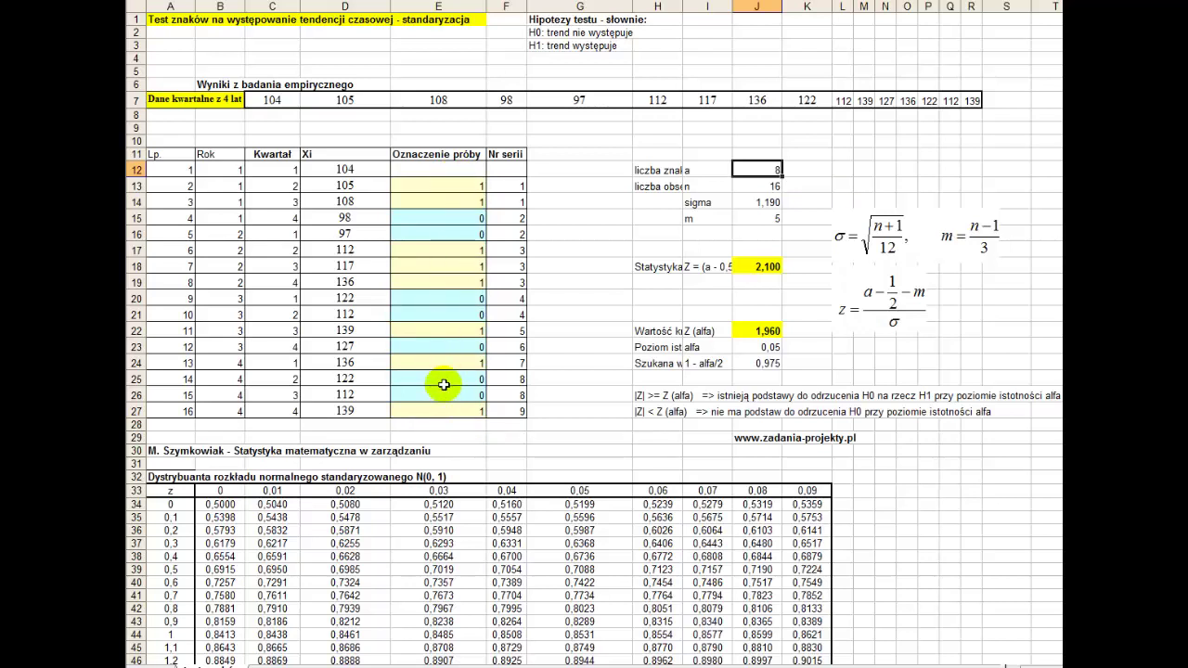
click(663, 167)
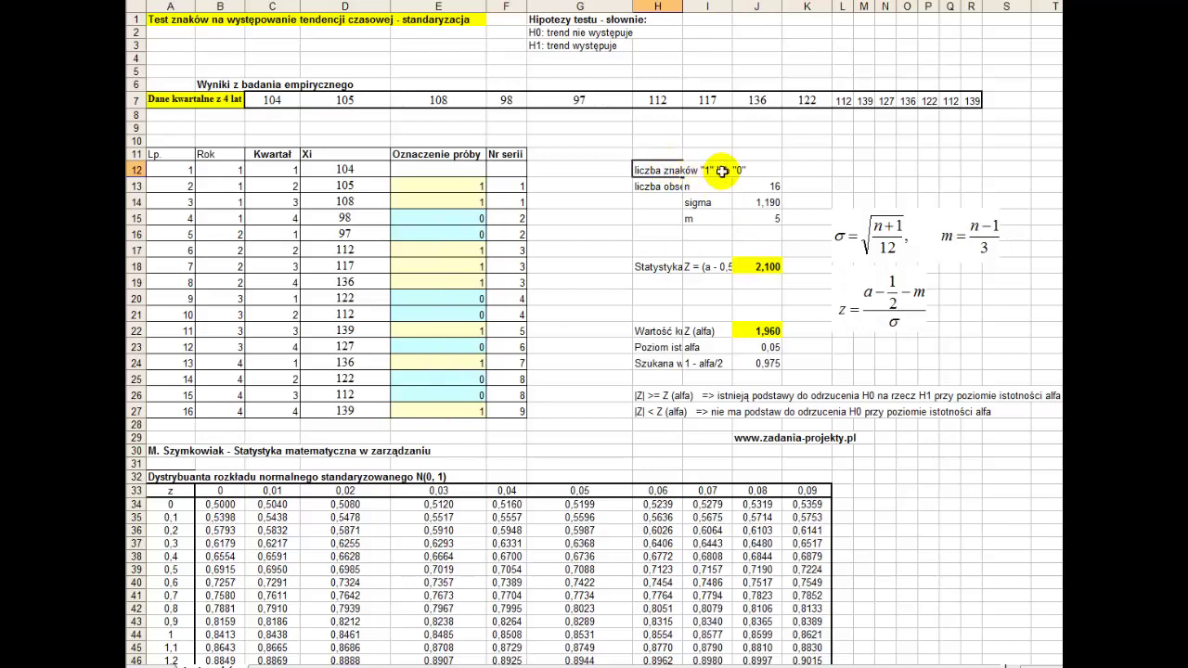
key(ctrl+z)
click(768, 170)
Review the number of observations n in row 13 and read the full test statistic label in H18
click(663, 187)
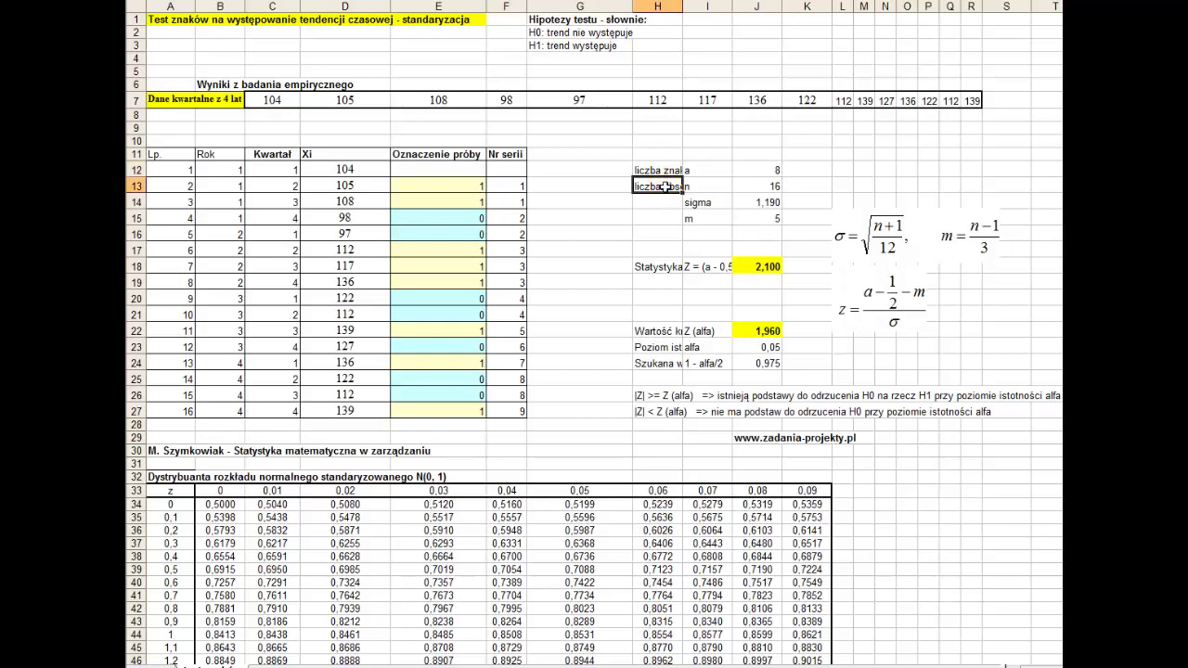
click(705, 185)
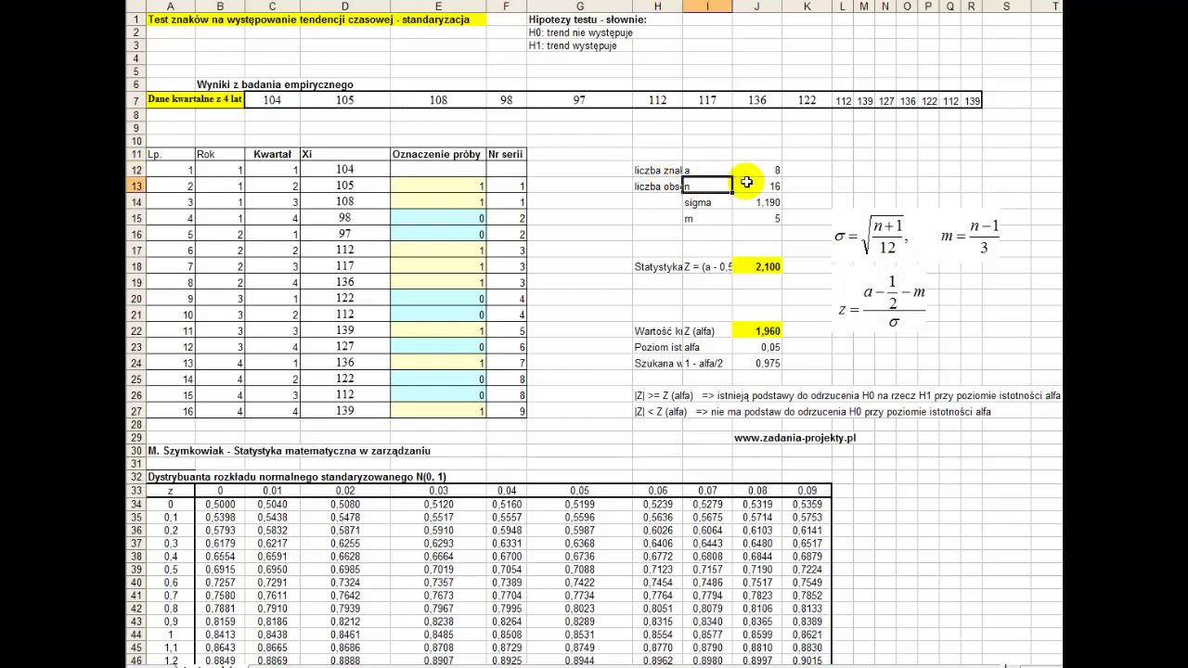
click(746, 182)
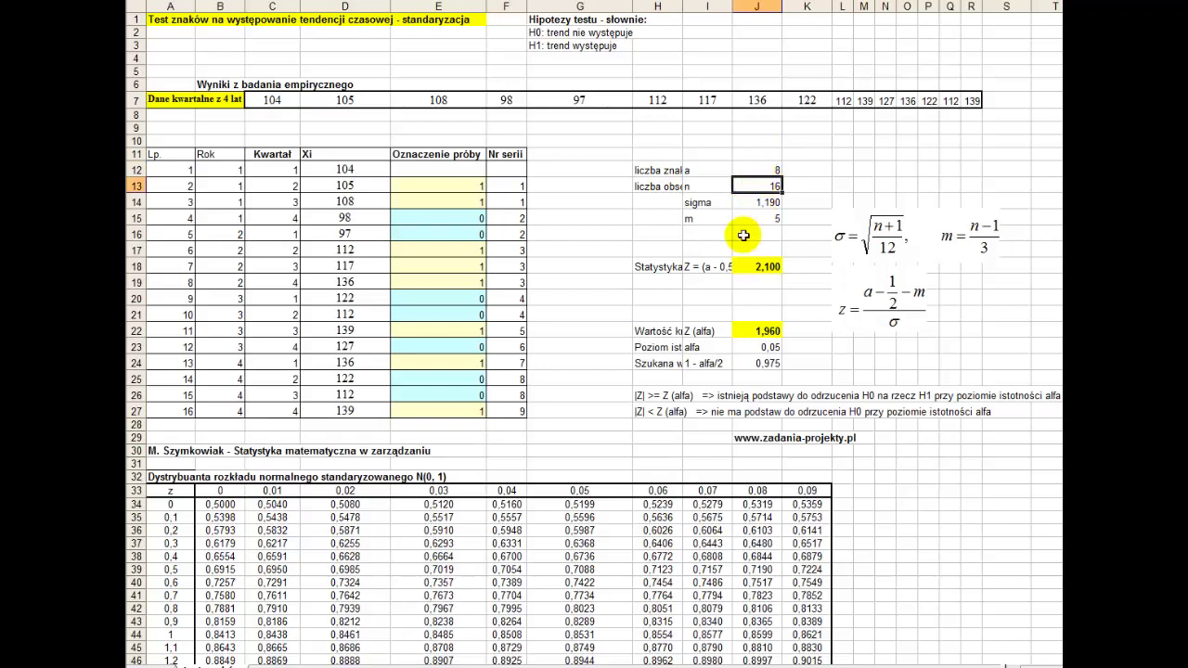
click(665, 265)
double_click(664, 264)
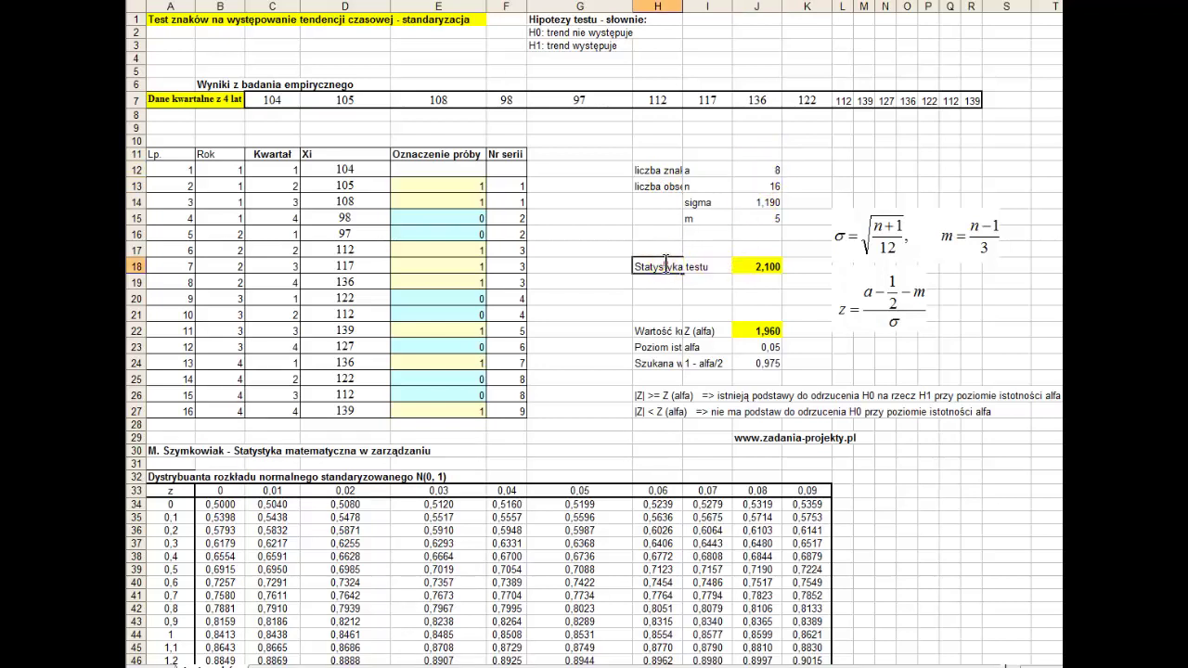
key(Escape)
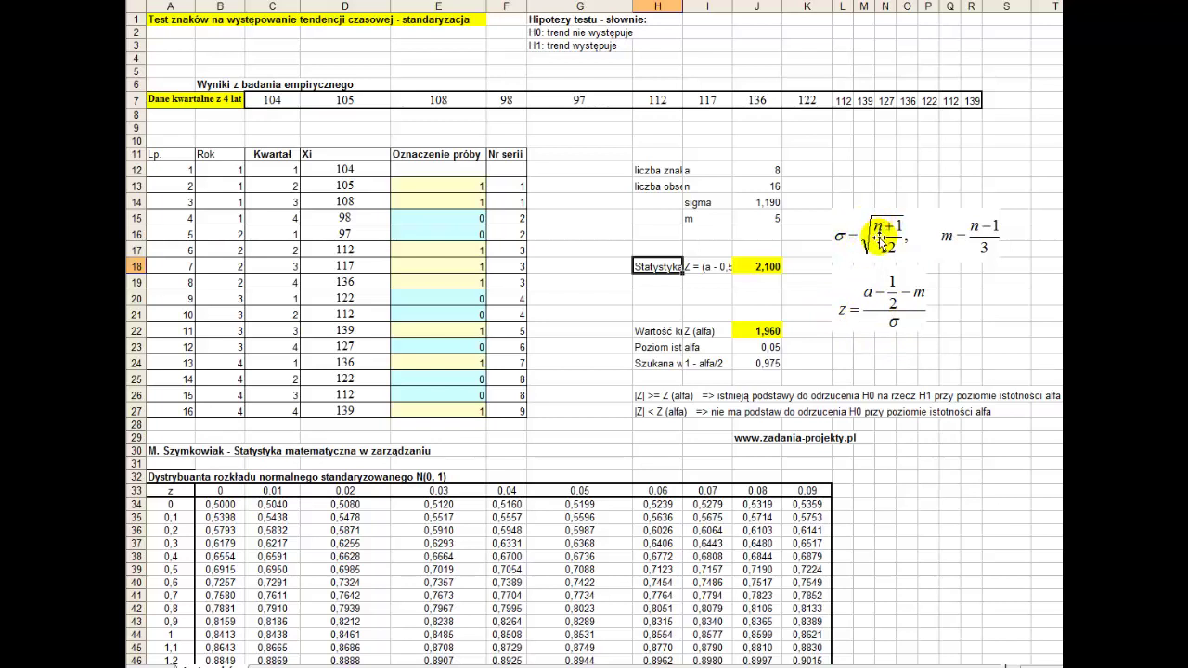
Inspect the formulas behind sigma in J14 and m in J15 and compare them with the pictured equations
double_click(747, 203)
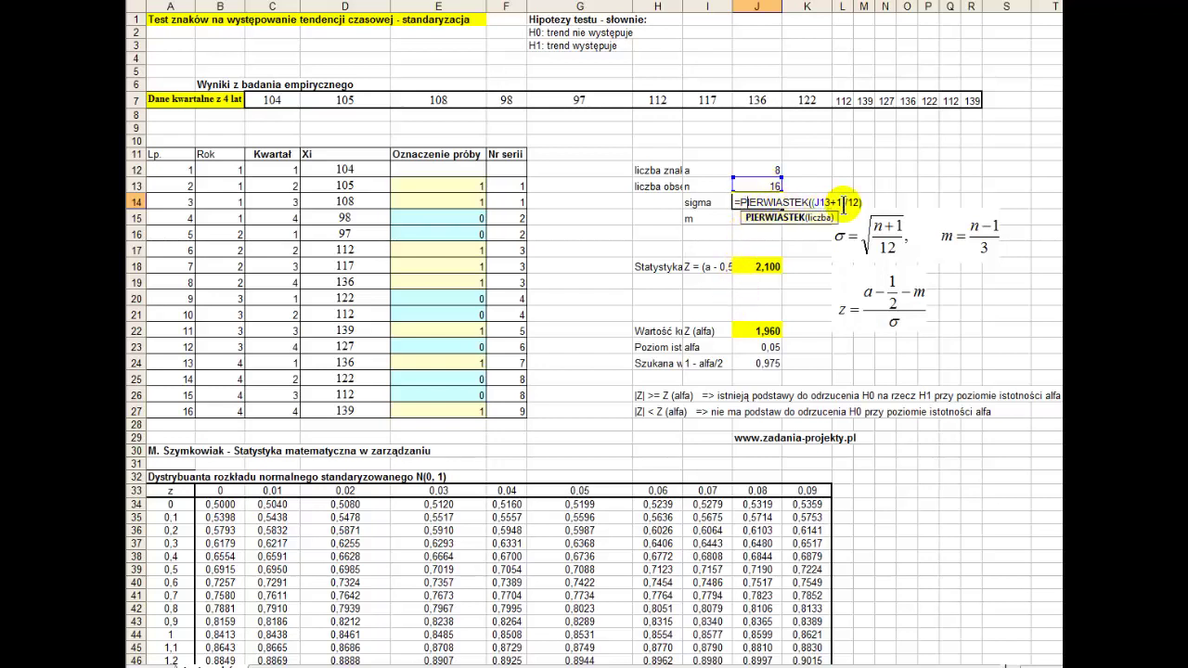
key(Escape)
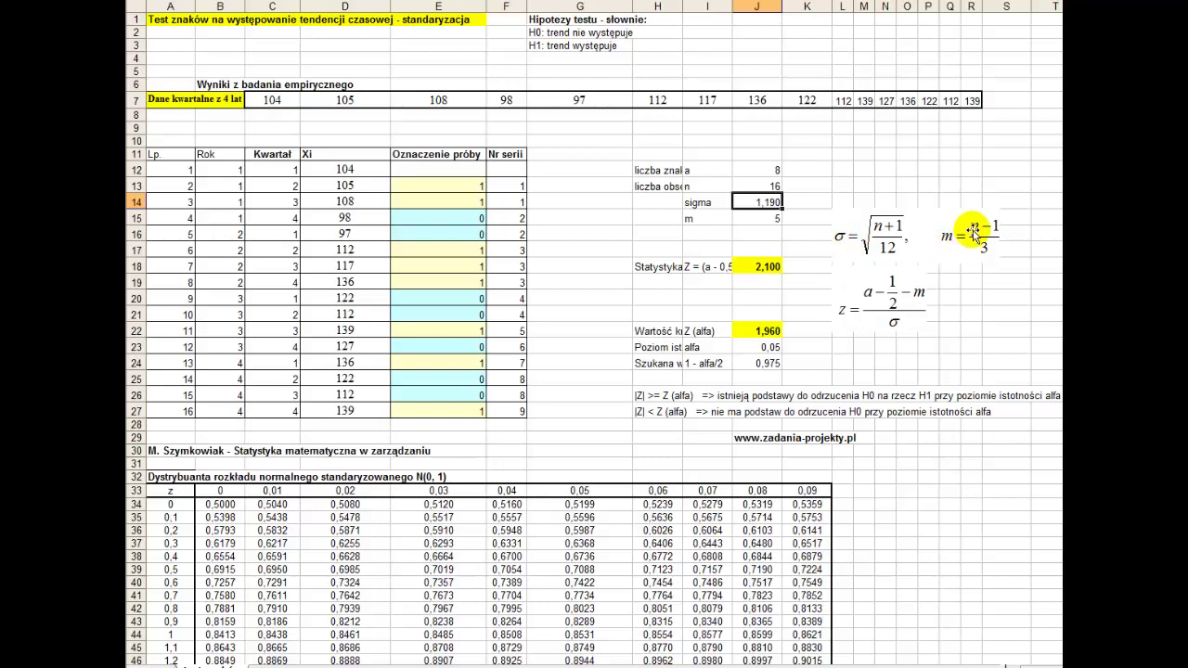
double_click(763, 219)
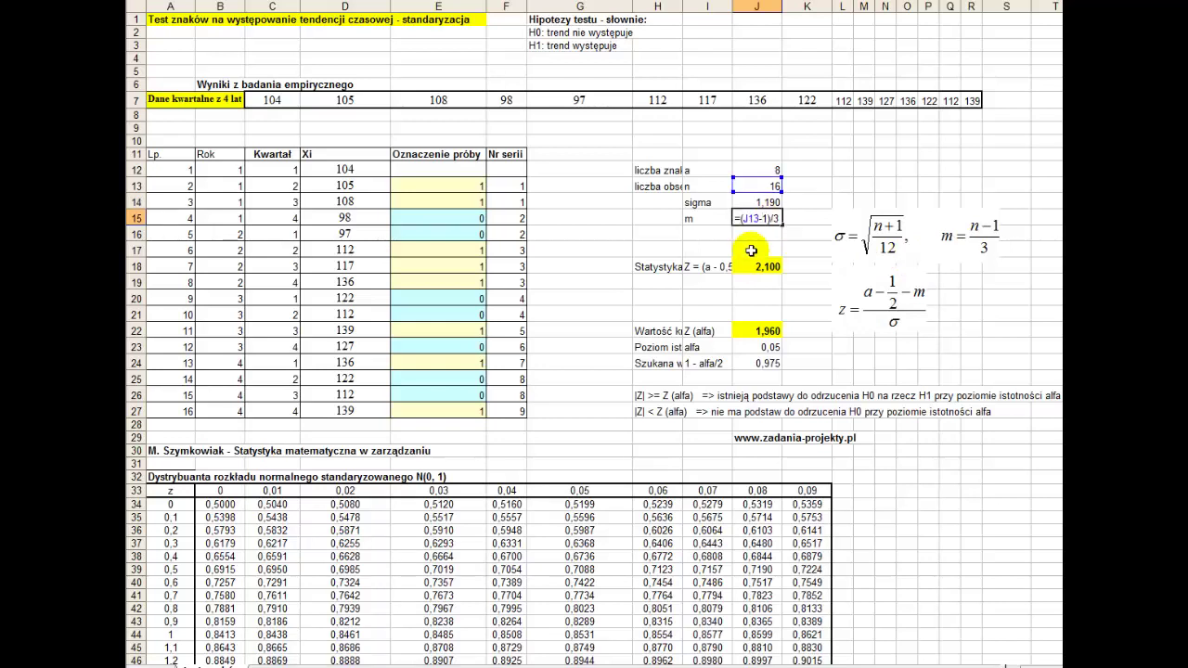
key(Escape)
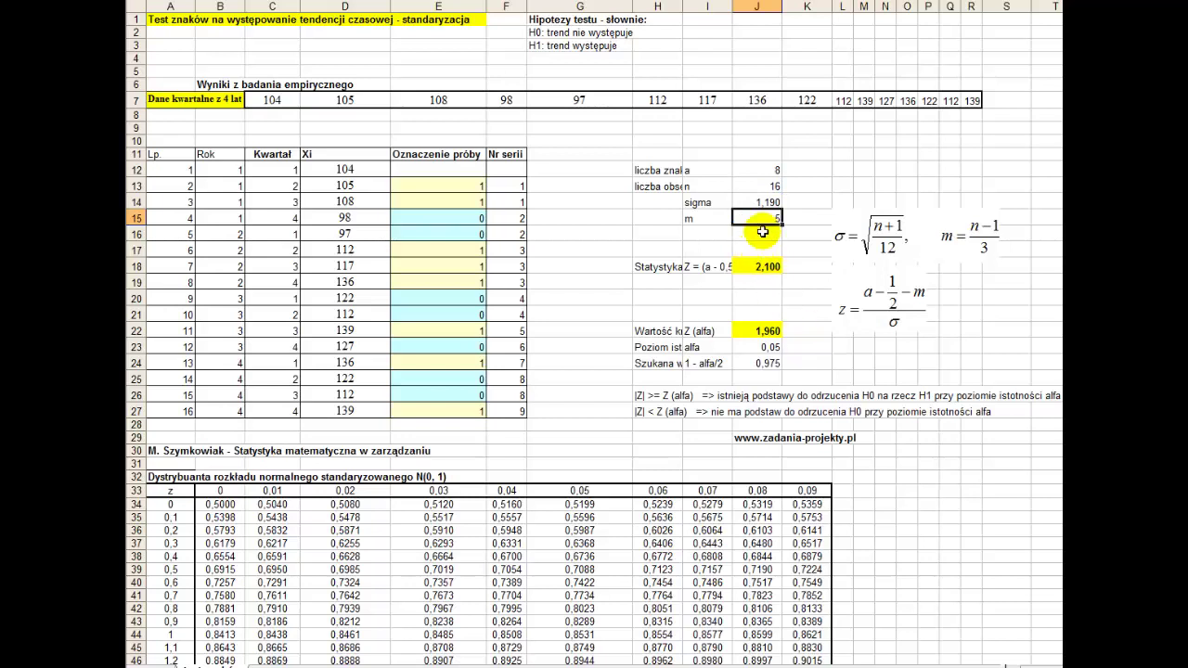
click(757, 203)
drag(756, 204, 725, 218)
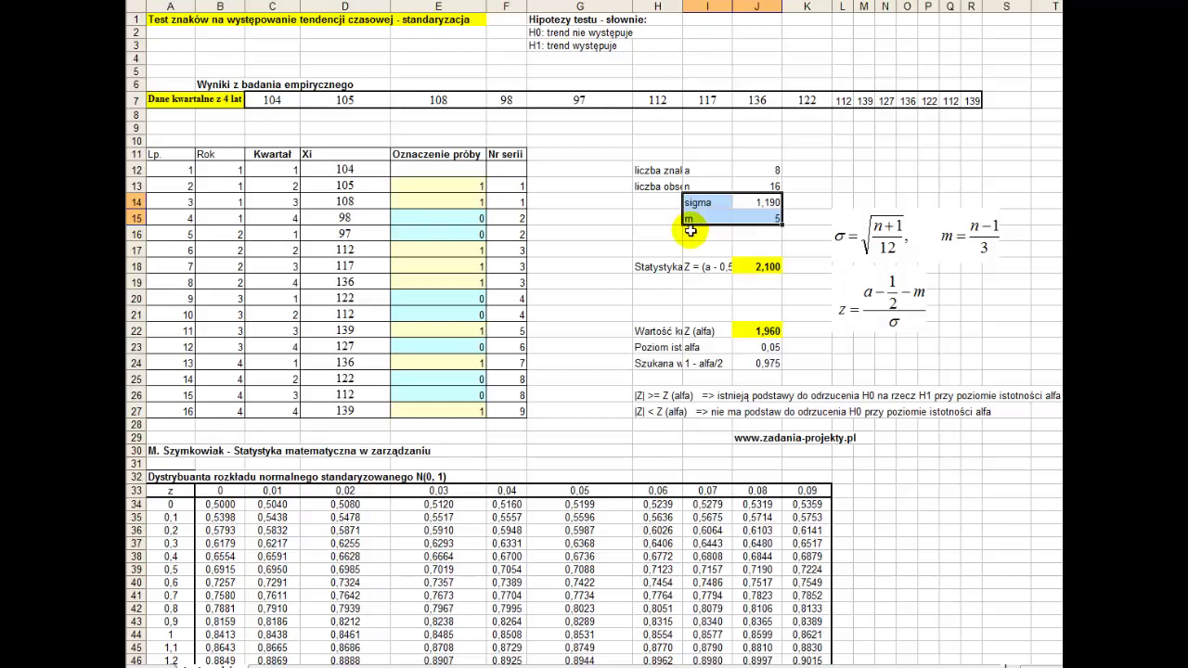
click(747, 217)
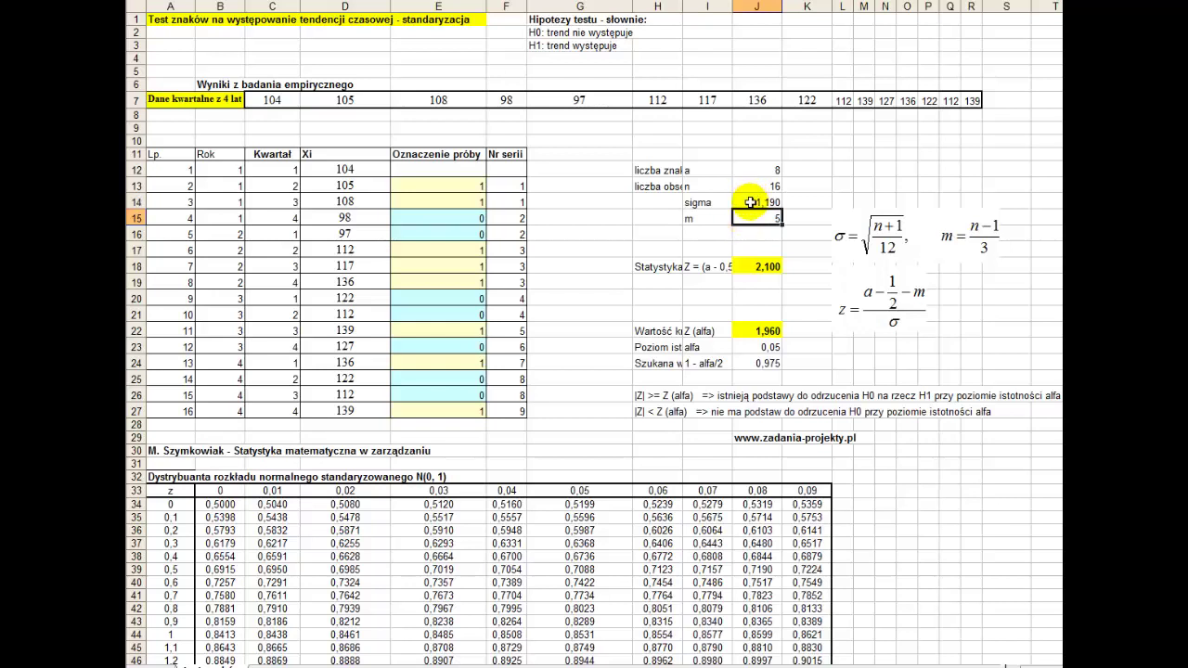
click(750, 203)
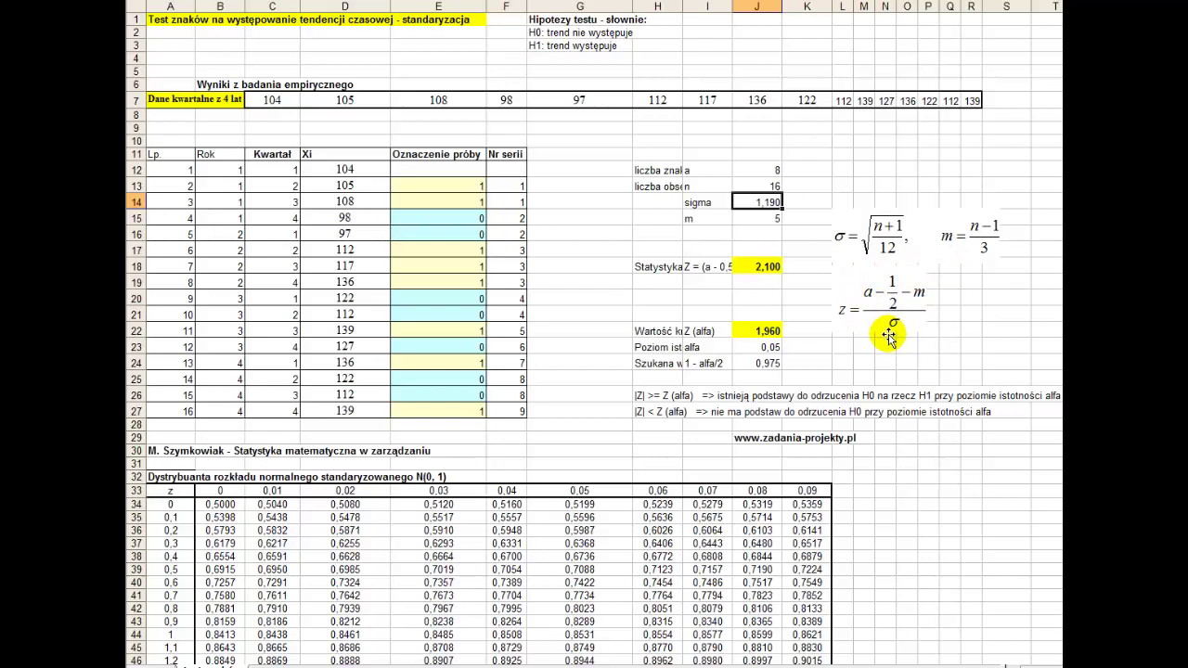
Inspect the test statistic formula in J18 and compare it with the pictured z equation and its label
click(771, 267)
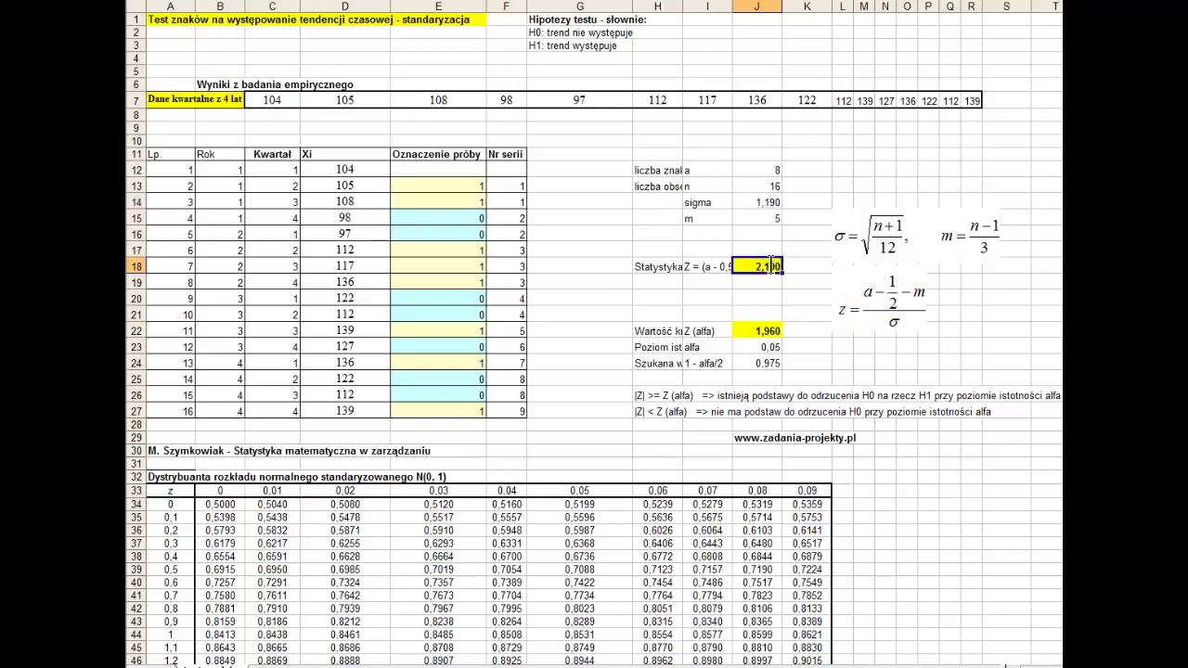
double_click(771, 266)
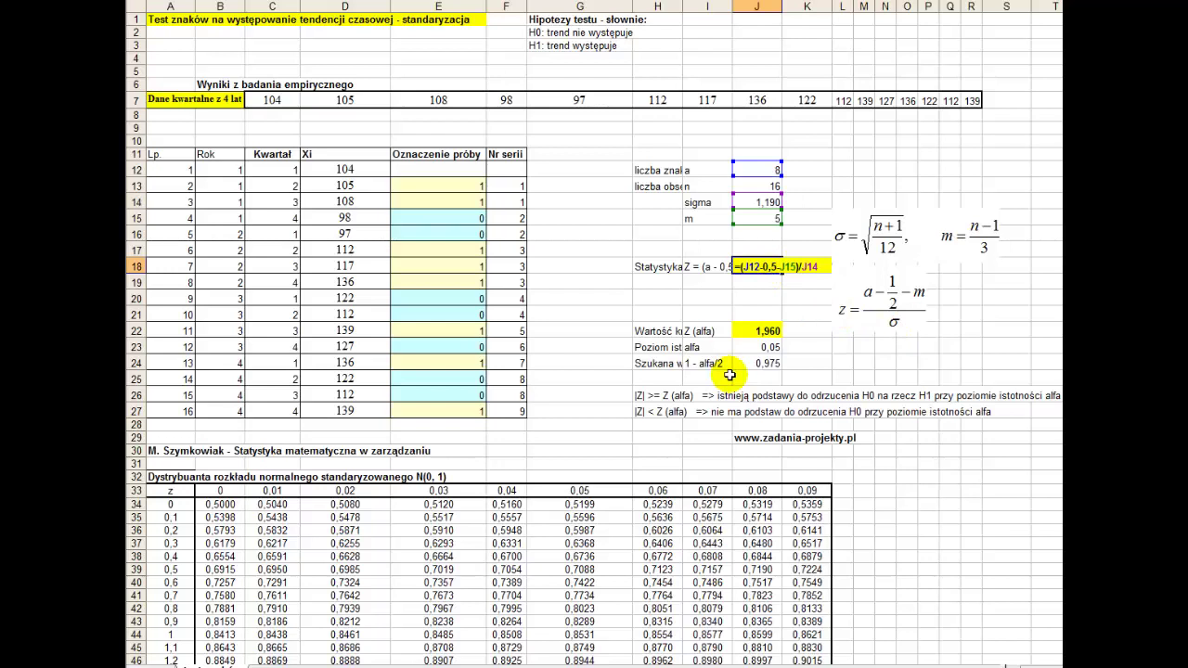
key(Escape)
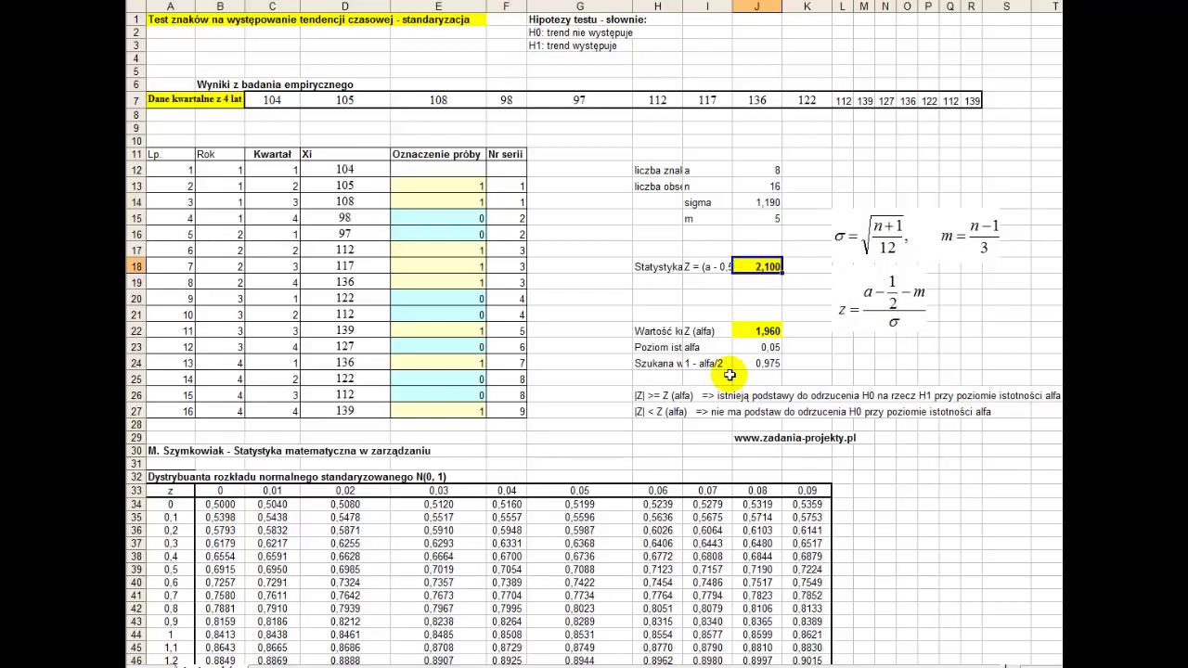
click(676, 266)
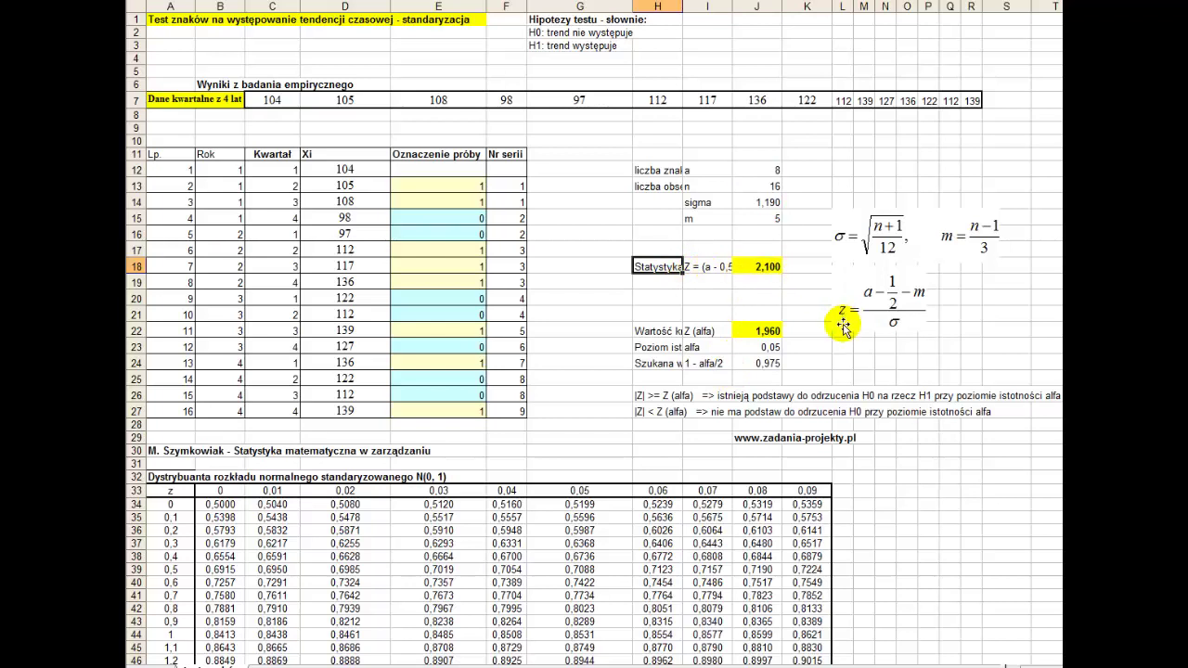
click(769, 267)
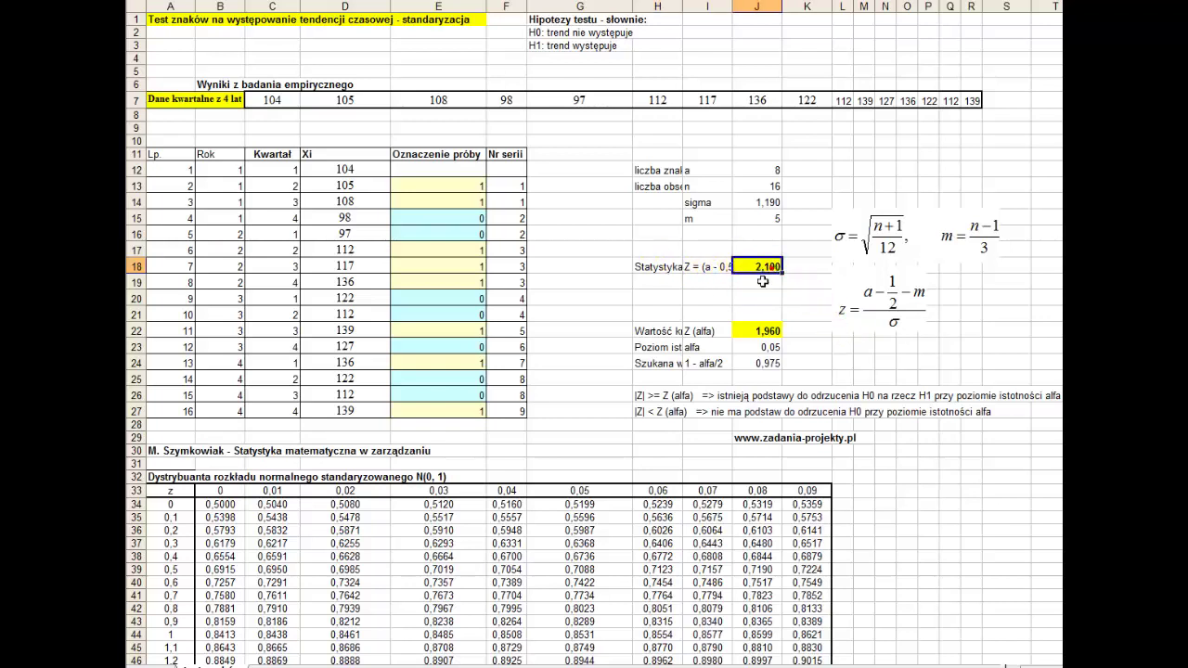
Review the critical value Z (alfa), the significance level alfa and the standard normal distribution table
click(669, 327)
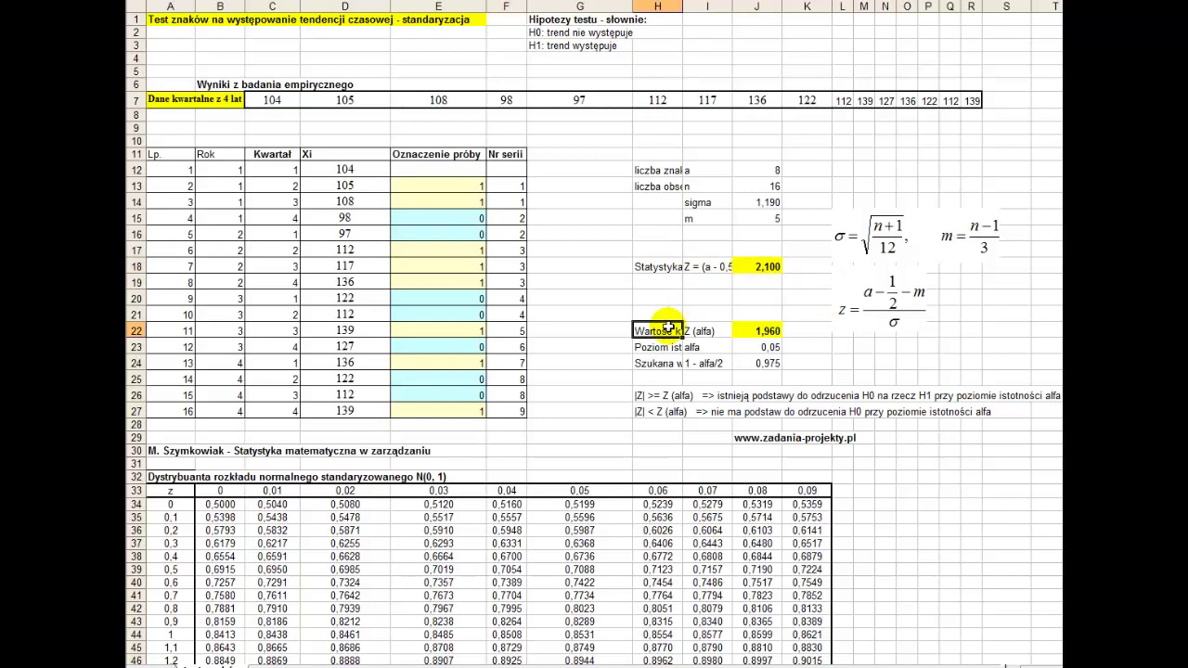
click(755, 329)
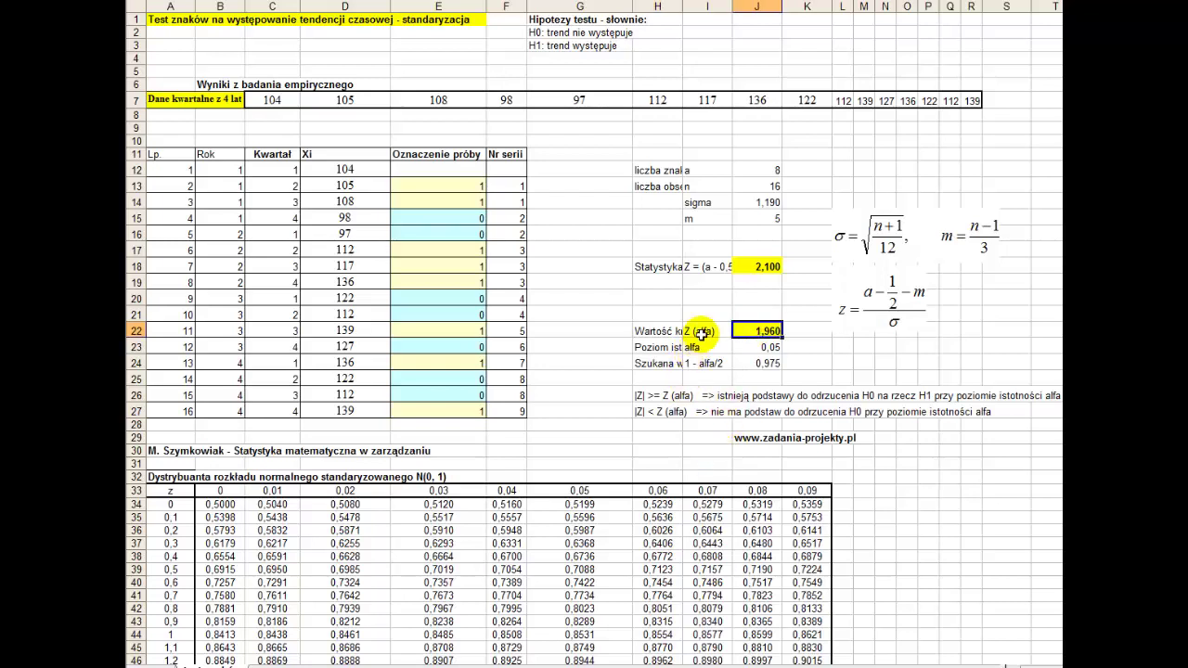
drag(671, 346, 754, 355)
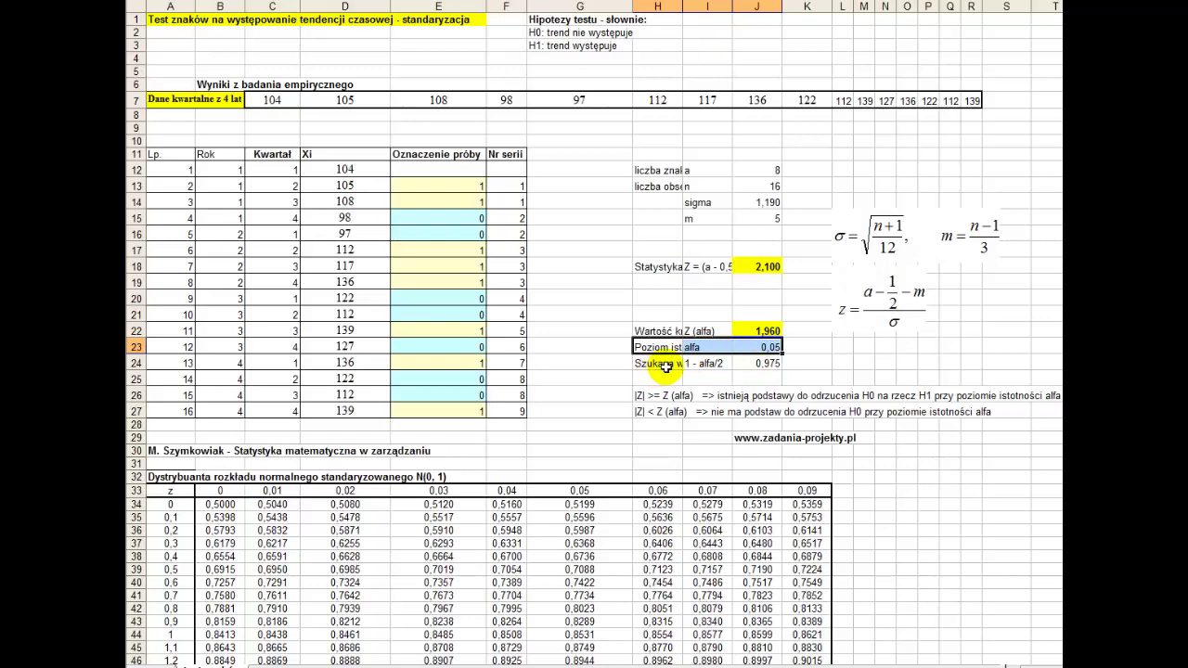
click(192, 474)
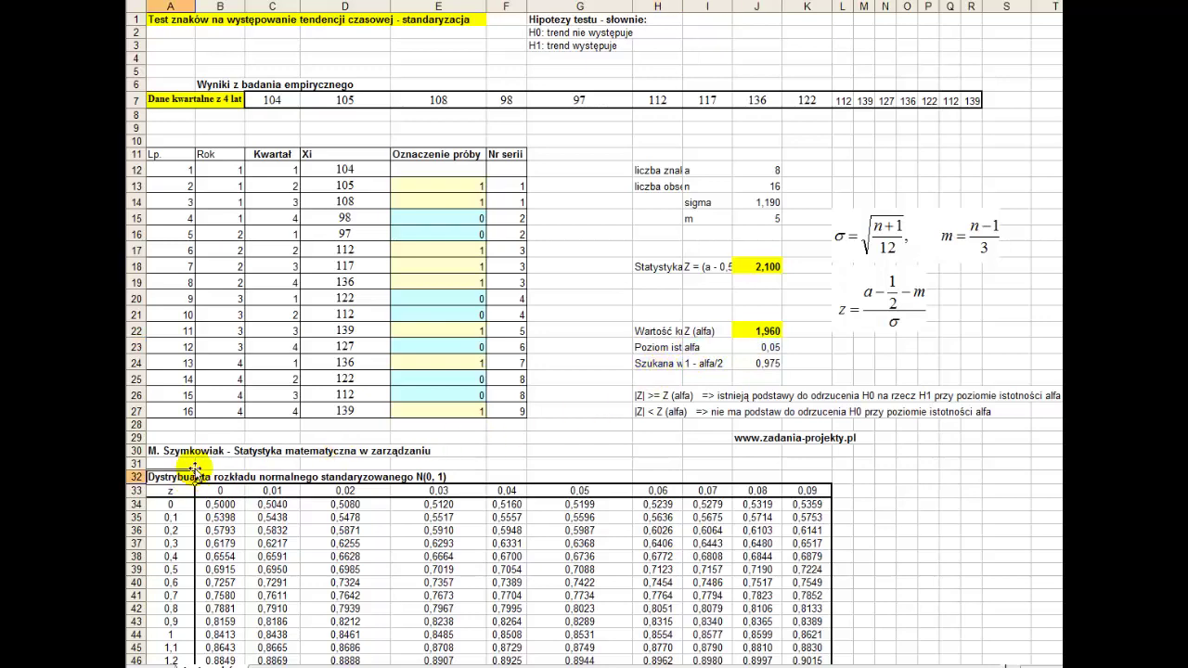
scroll(394, 520, down, 9)
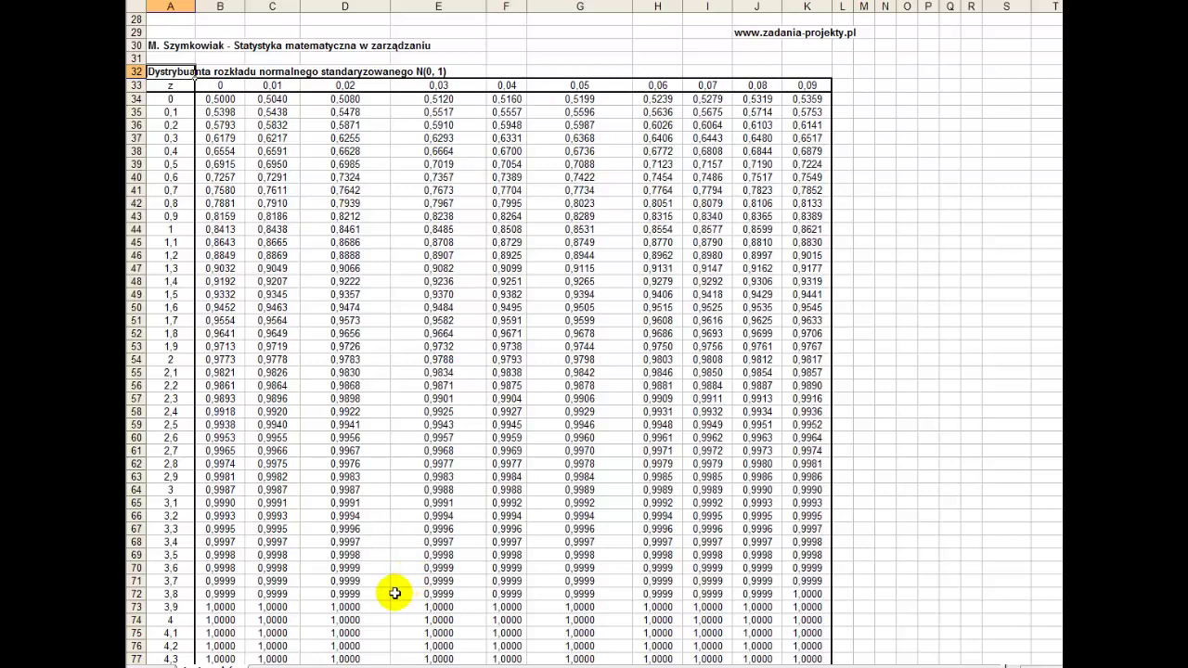
scroll(395, 594, up, 9)
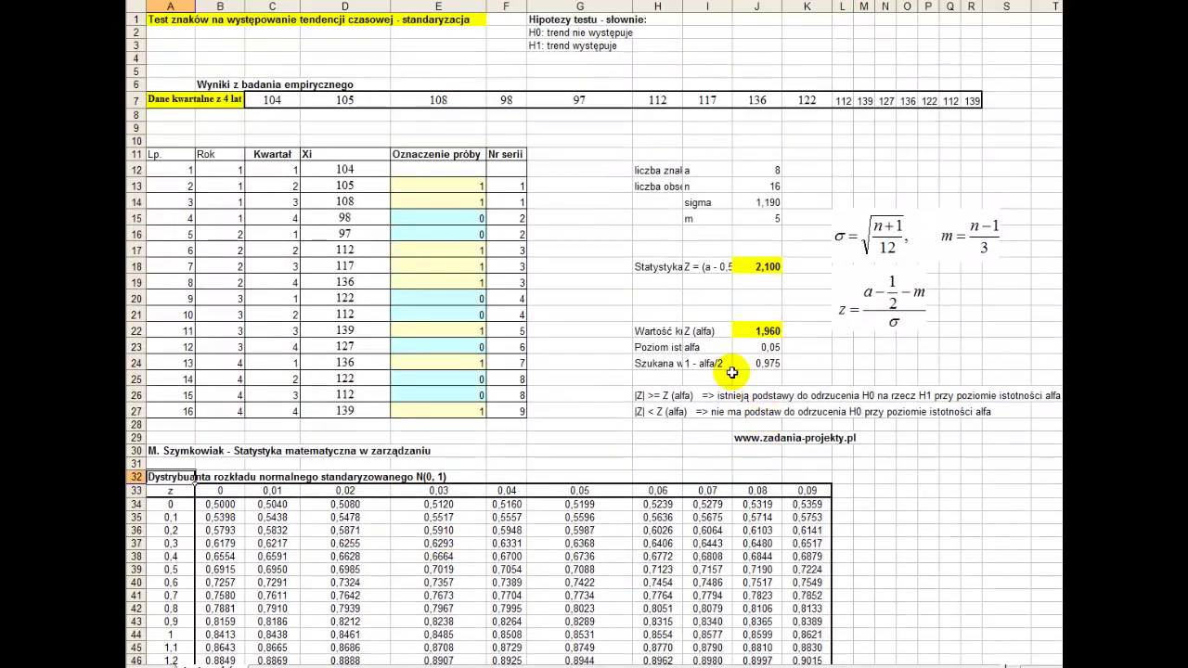
Enter the formula =1-J23/2 in J24 to calculate the sought value 1 - alfa/2
click(703, 364)
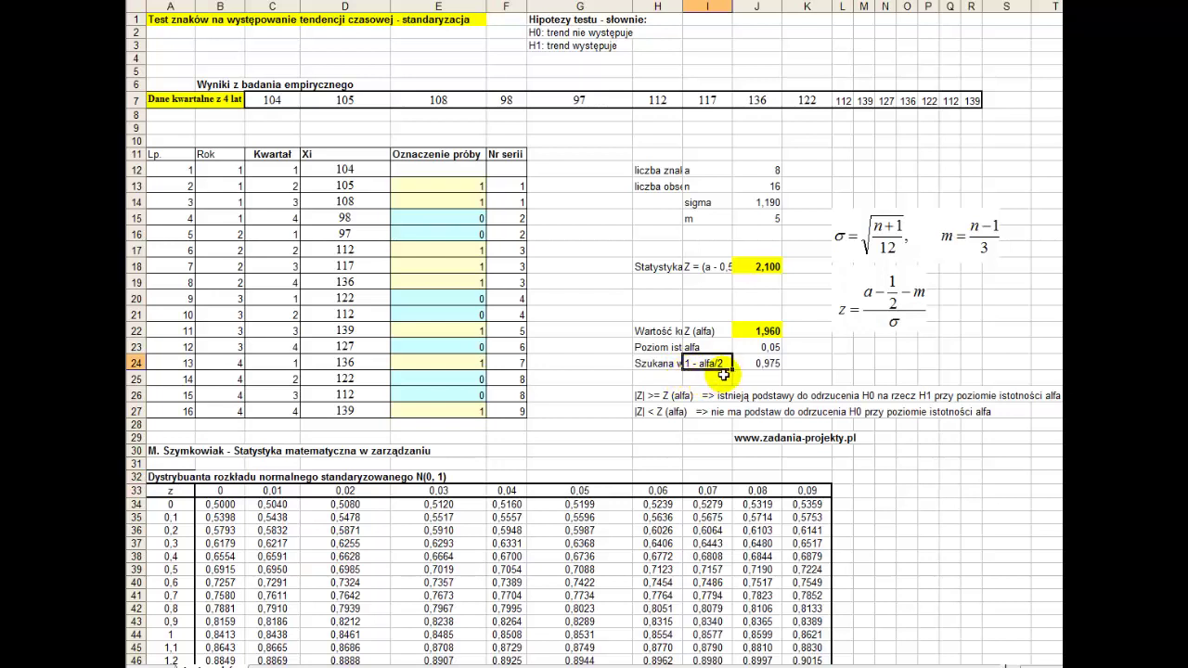
click(754, 364)
text(=1-)
click(762, 348)
text(/2)
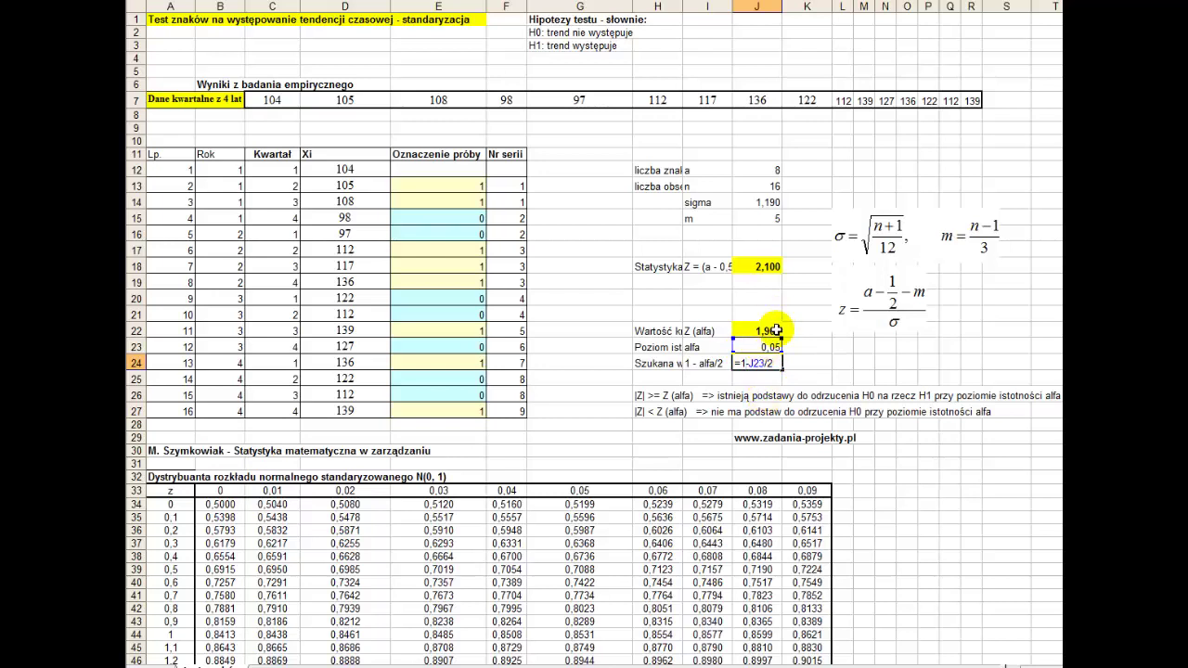
click(749, 370)
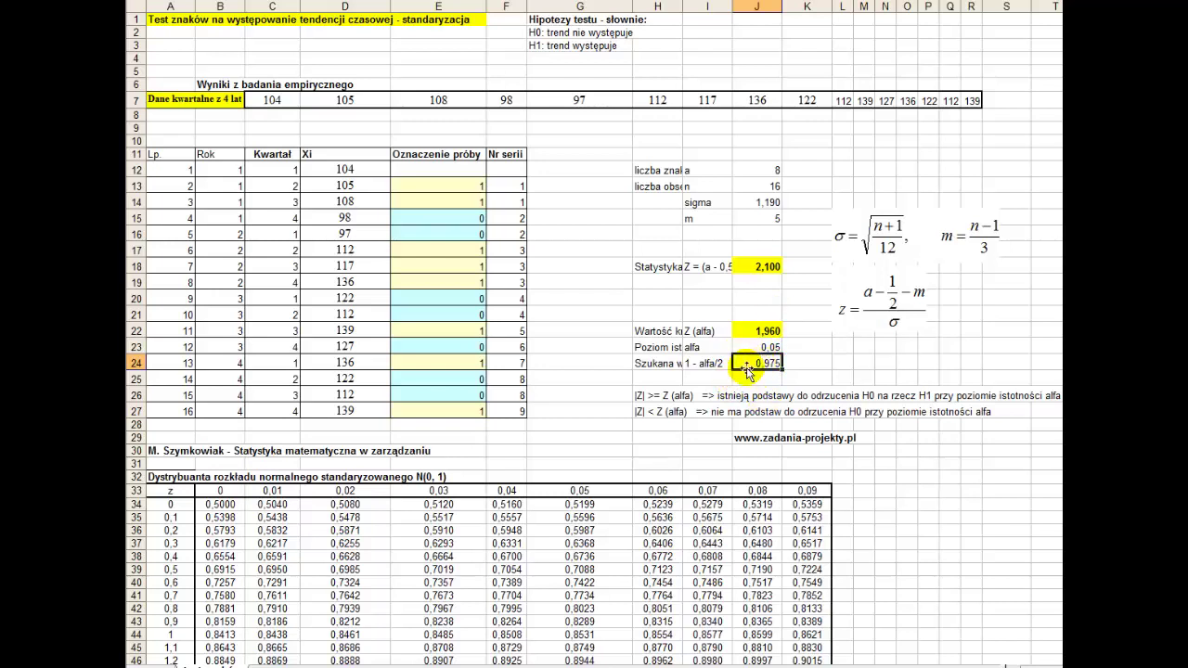
Locate the sought 1 - alfa/2 value from J24 in the standard normal distribution table
click(172, 474)
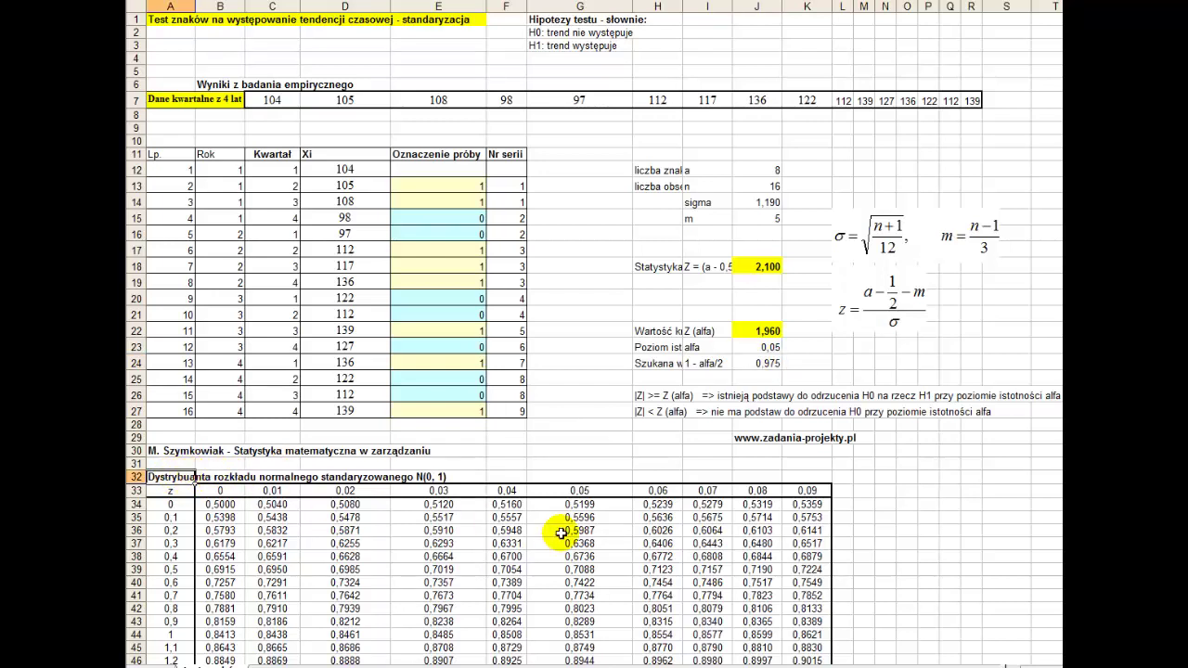
click(772, 365)
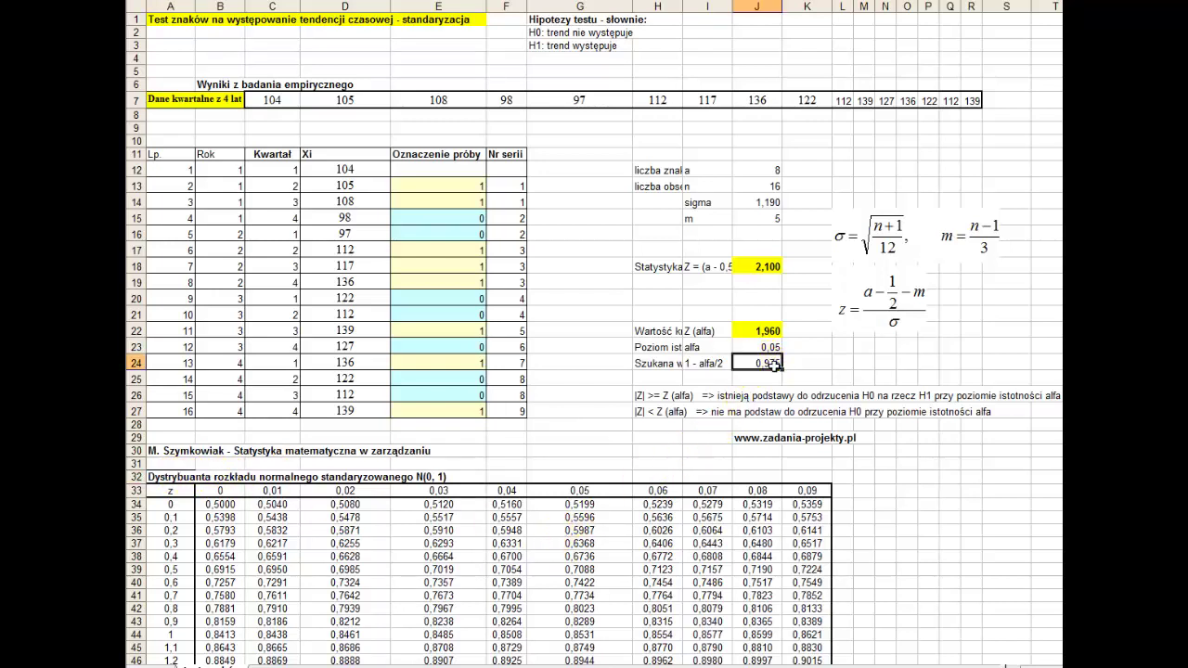
click(757, 348)
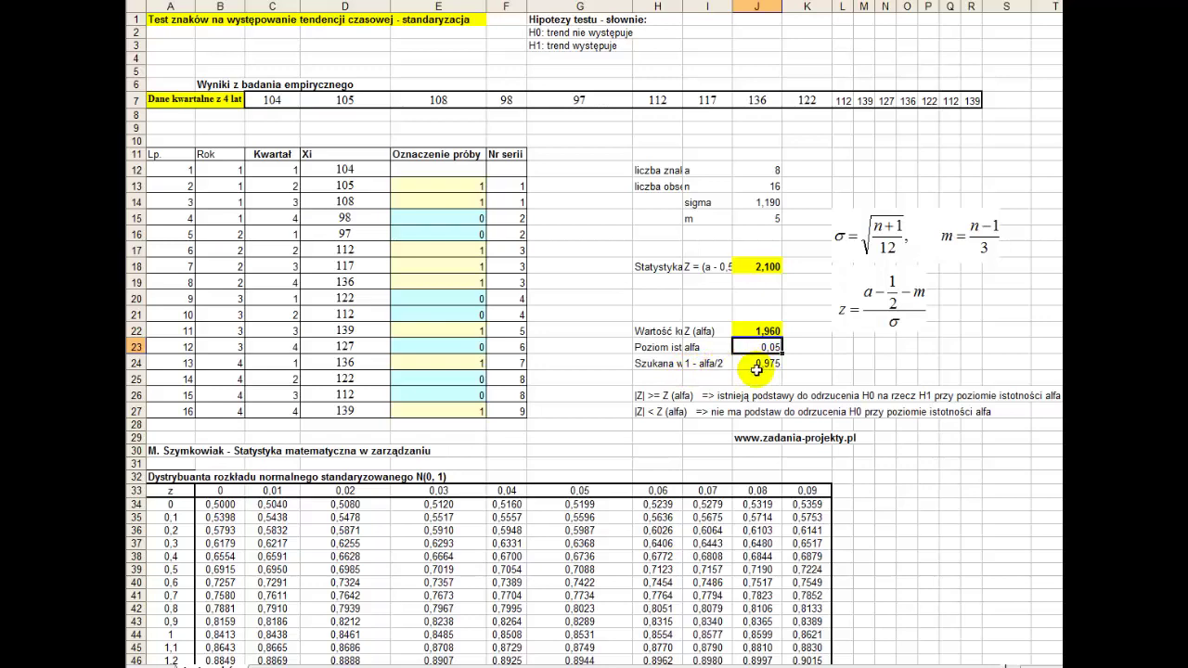
click(757, 364)
scroll(598, 521, down, 2)
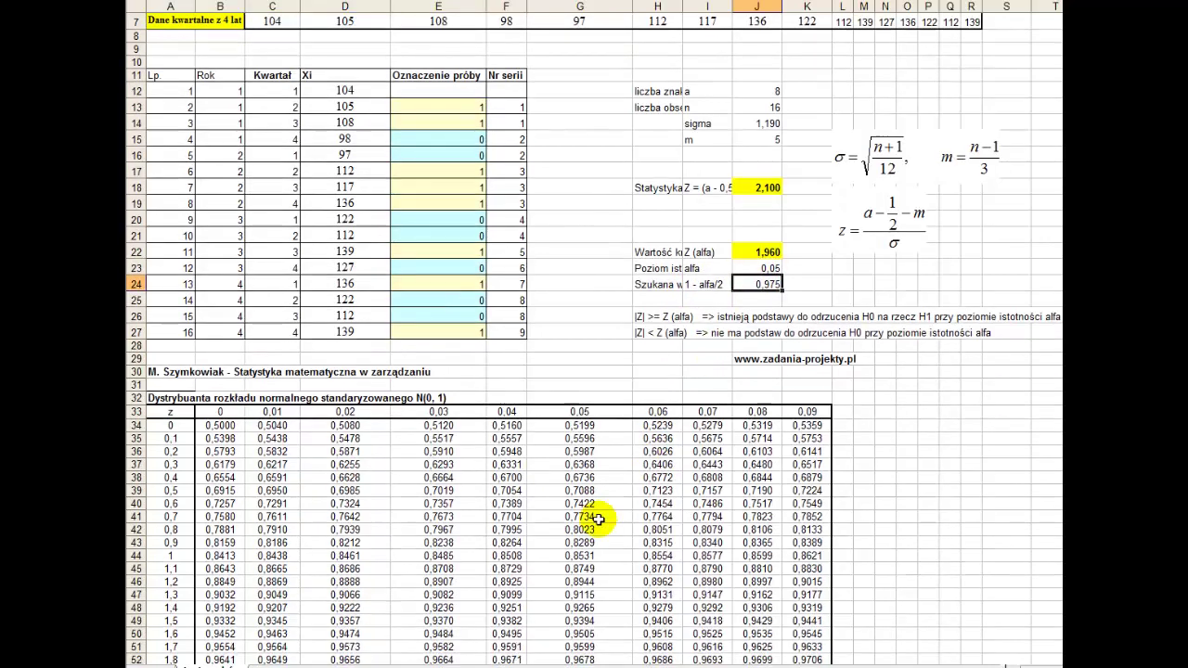
scroll(597, 520, down, 2)
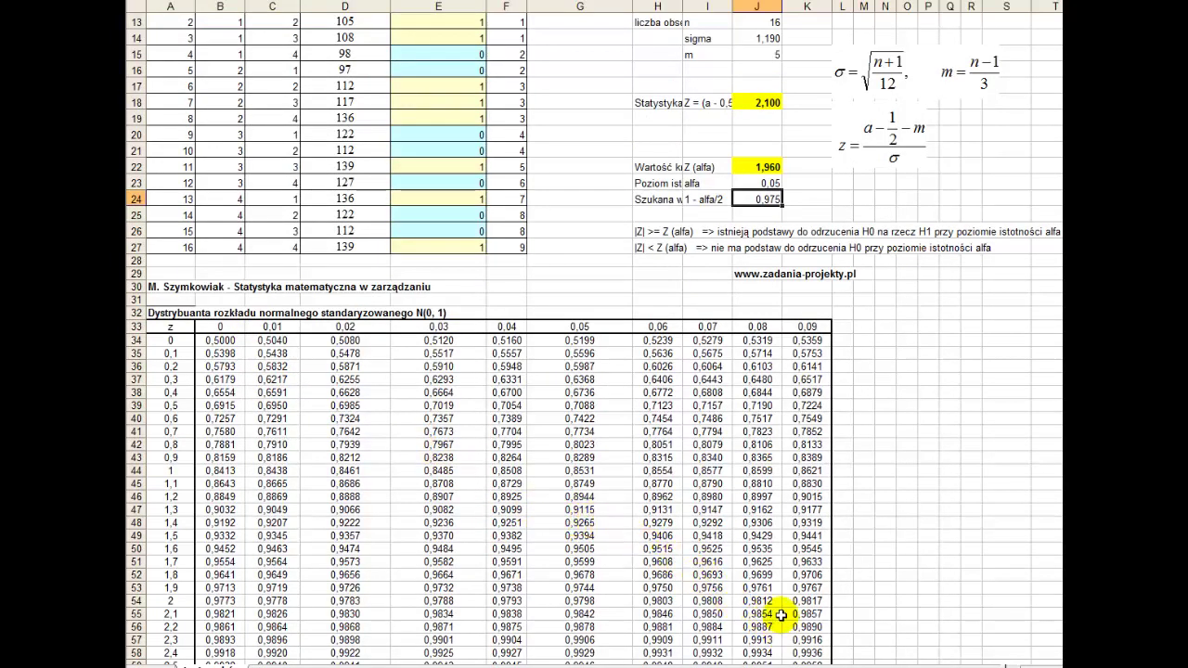
scroll(781, 616, down, 1)
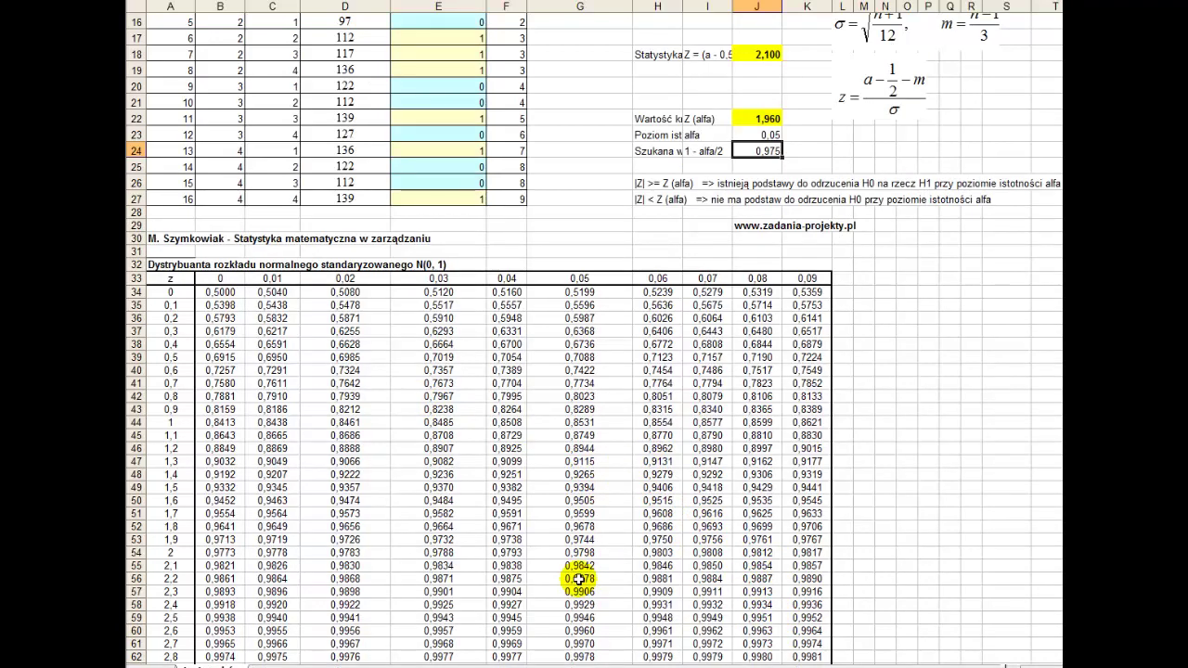
click(579, 630)
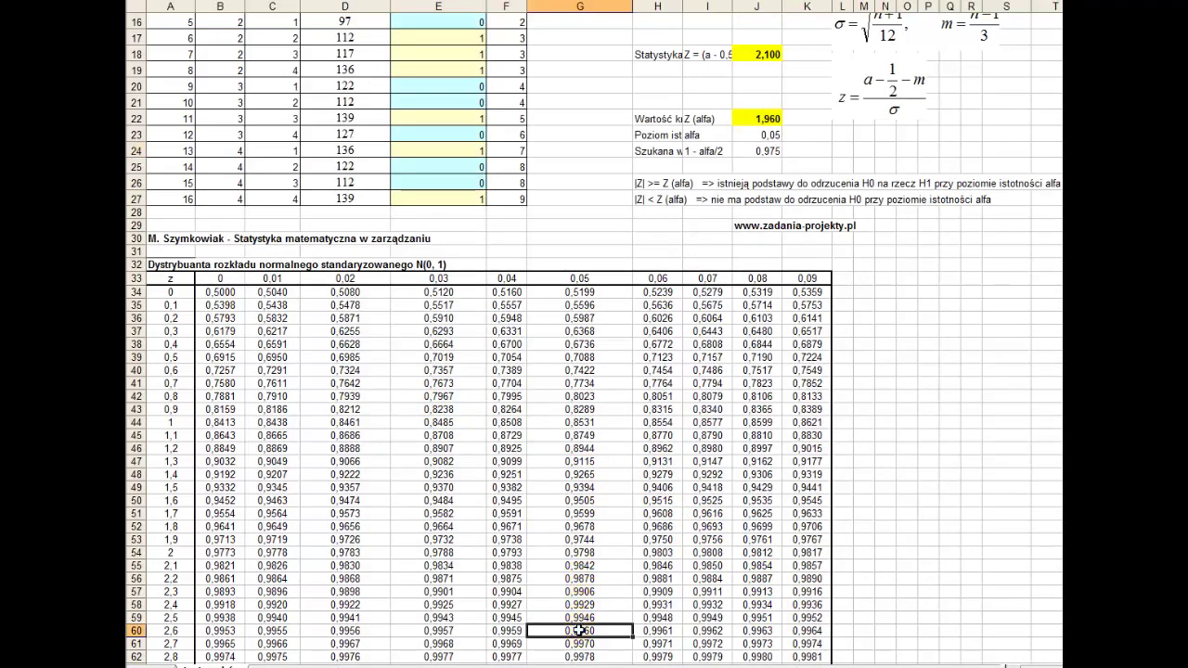
click(597, 540)
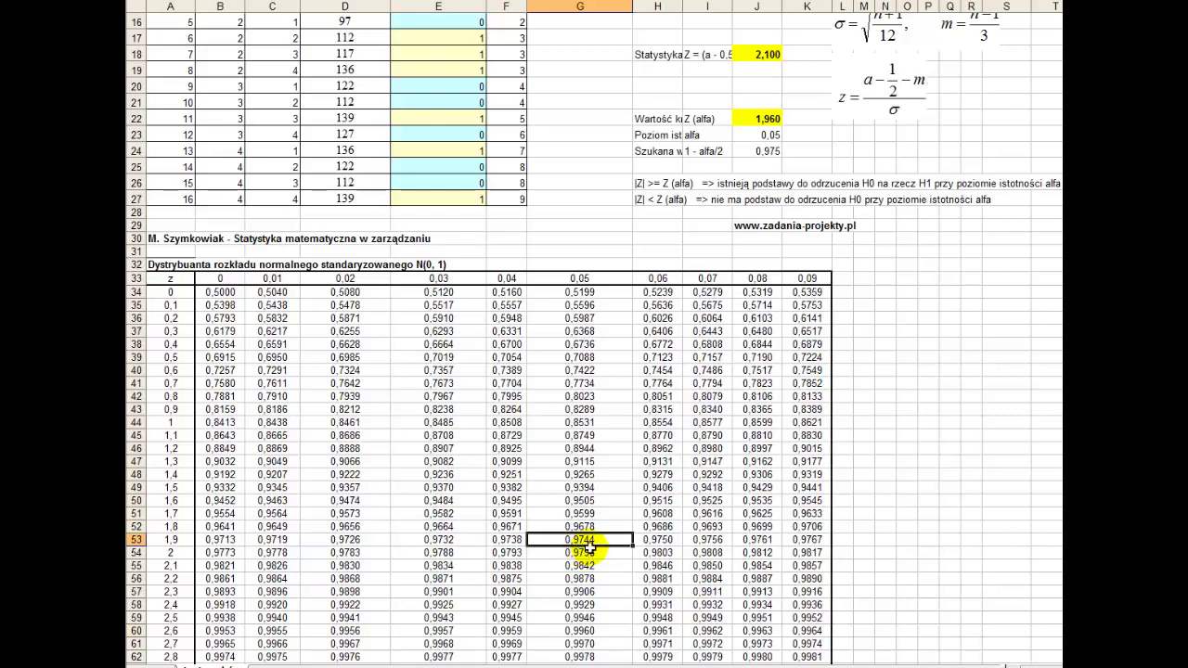
click(648, 540)
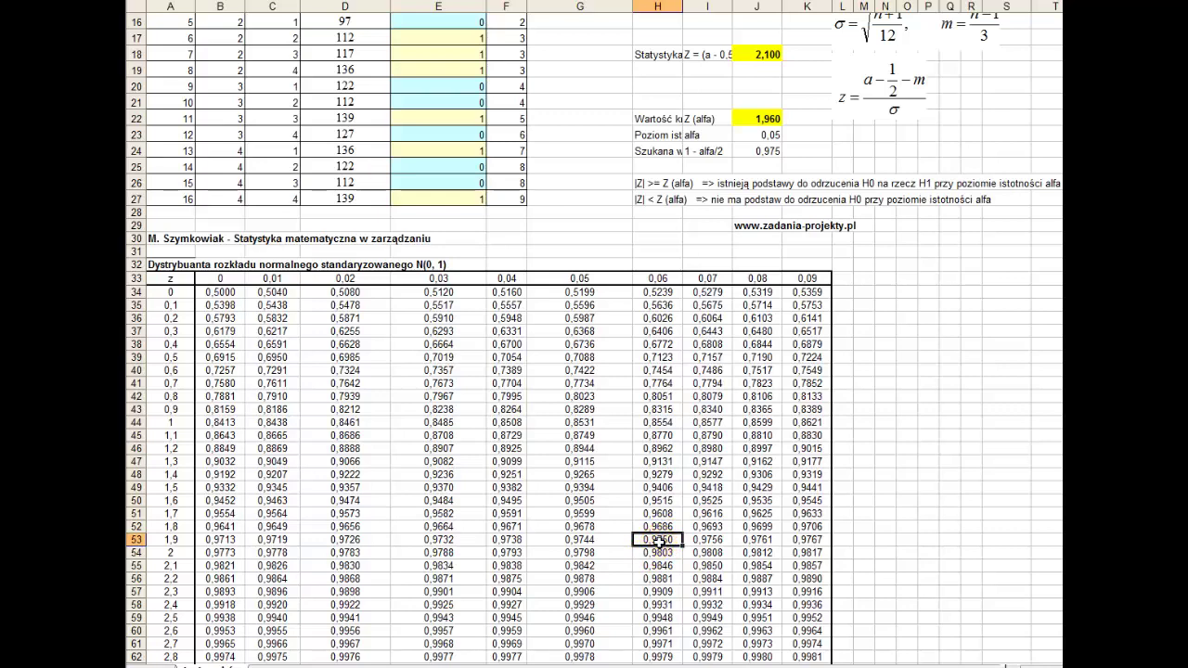
Trace table cell H53 to its row and column headings and compare them with the critical value Z (alfa) in J22
click(756, 150)
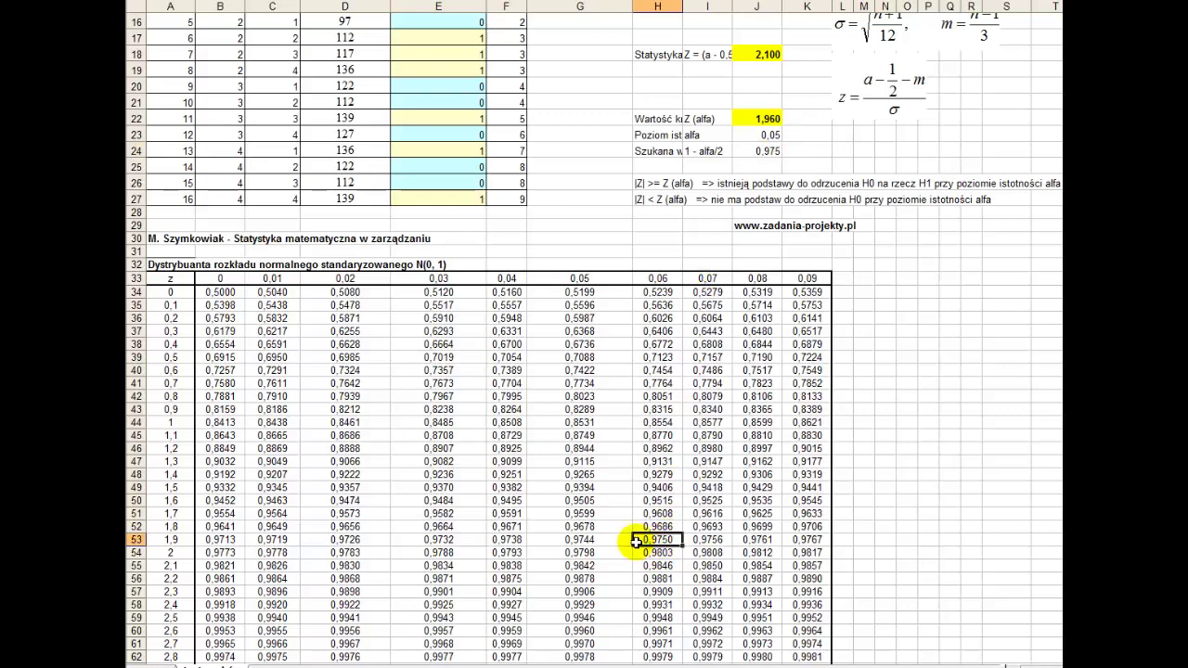
drag(608, 542, 170, 541)
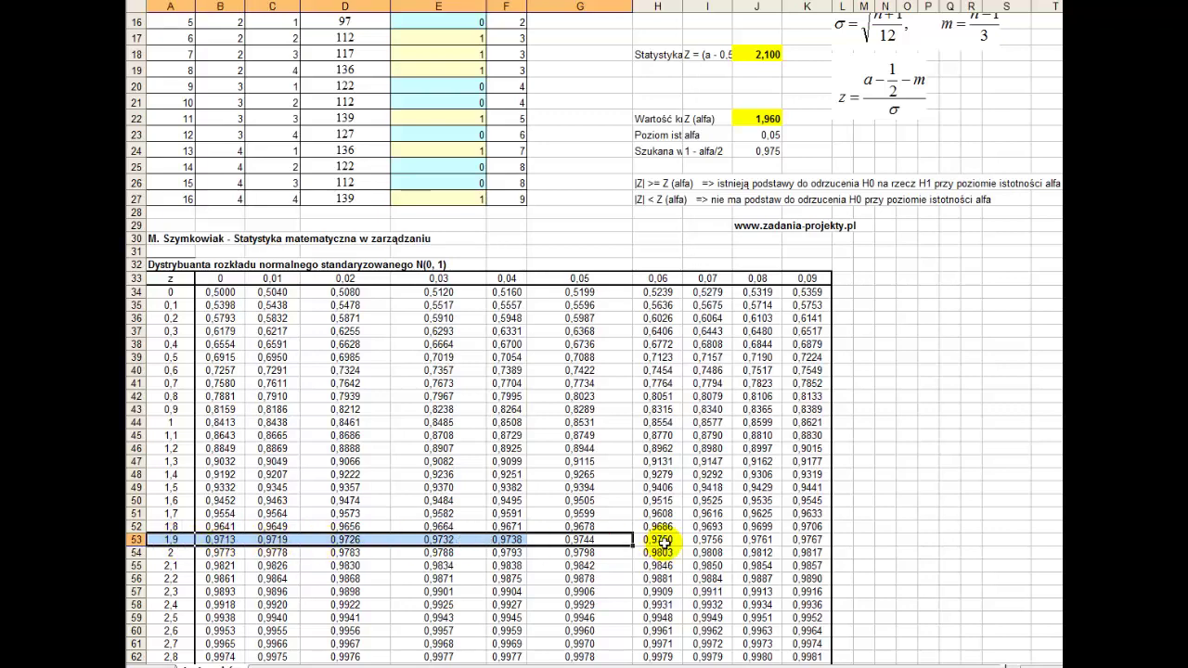
drag(664, 544, 676, 281)
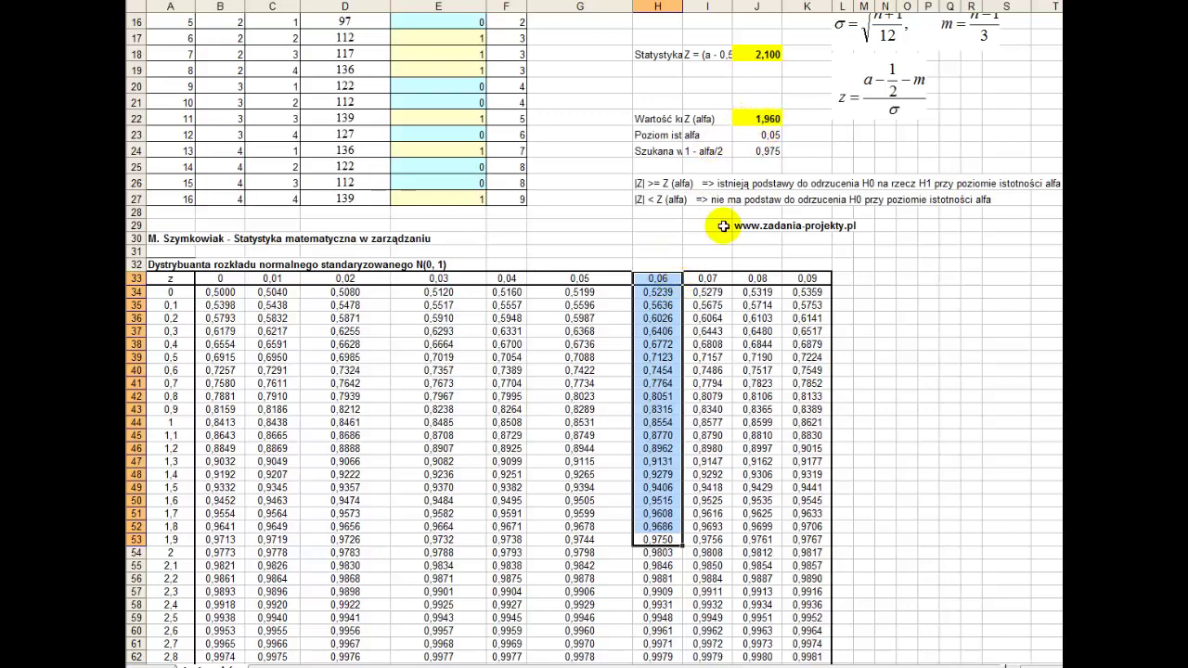
click(654, 537)
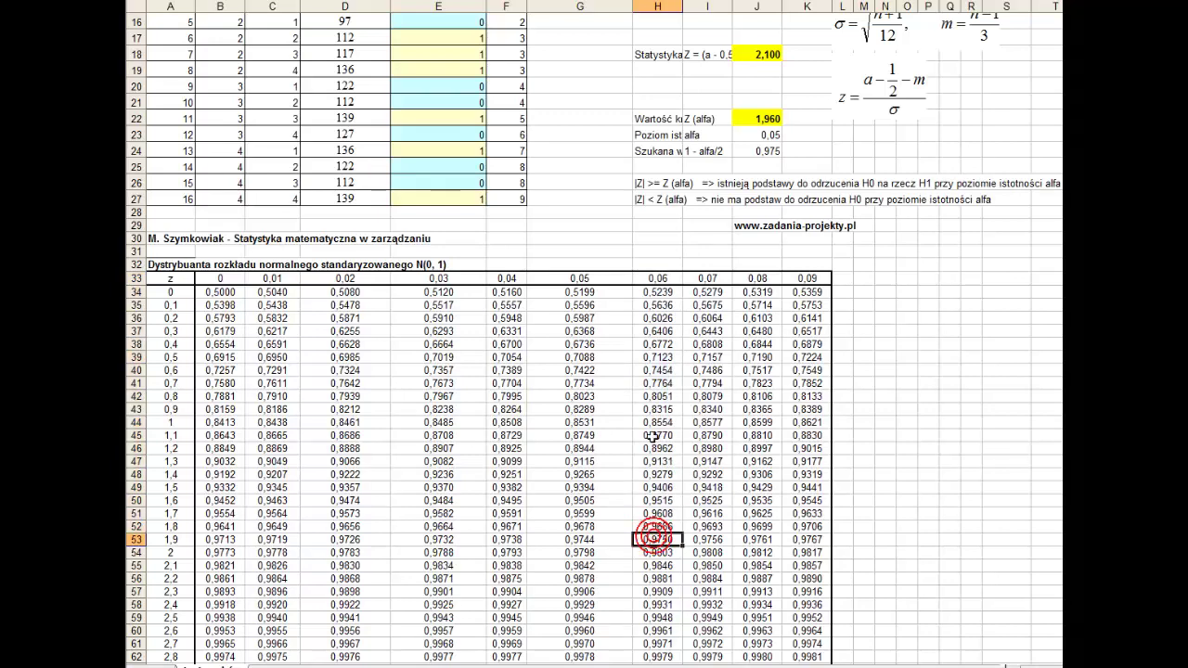
click(756, 119)
Compare the test statistic in J18 with the critical value in J22 and read the |Z| >= Z (alfa) decision rule in H26
scroll(816, 236, up, 2)
scroll(816, 236, up, 2)
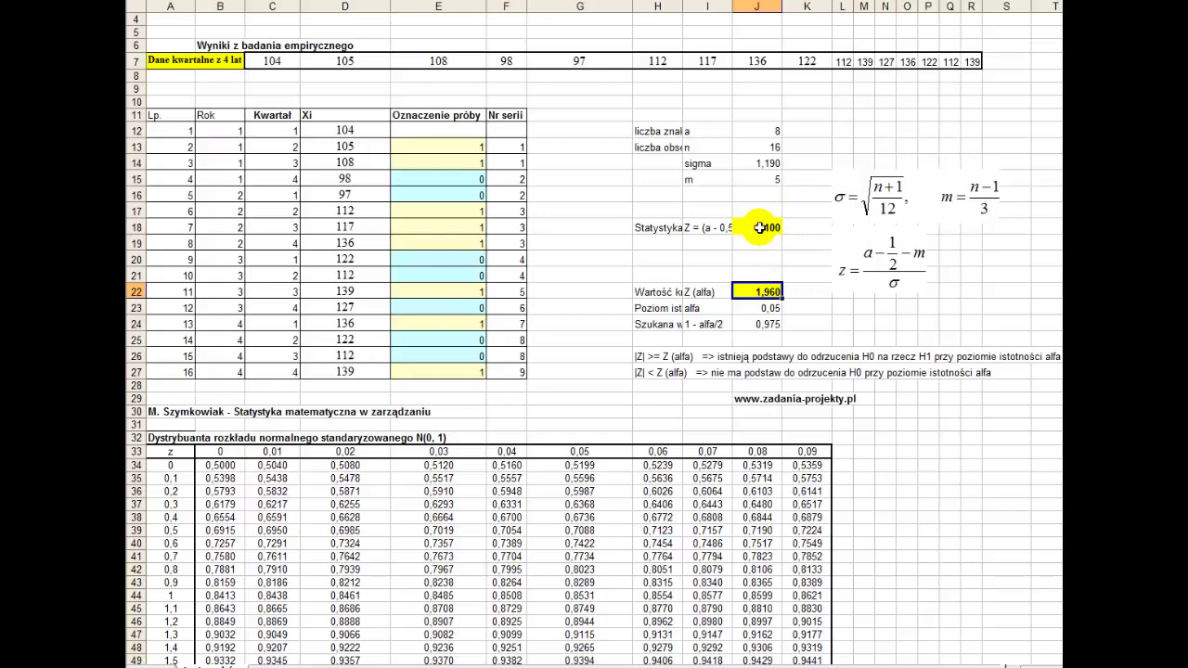
click(759, 228)
scroll(761, 230, up, 1)
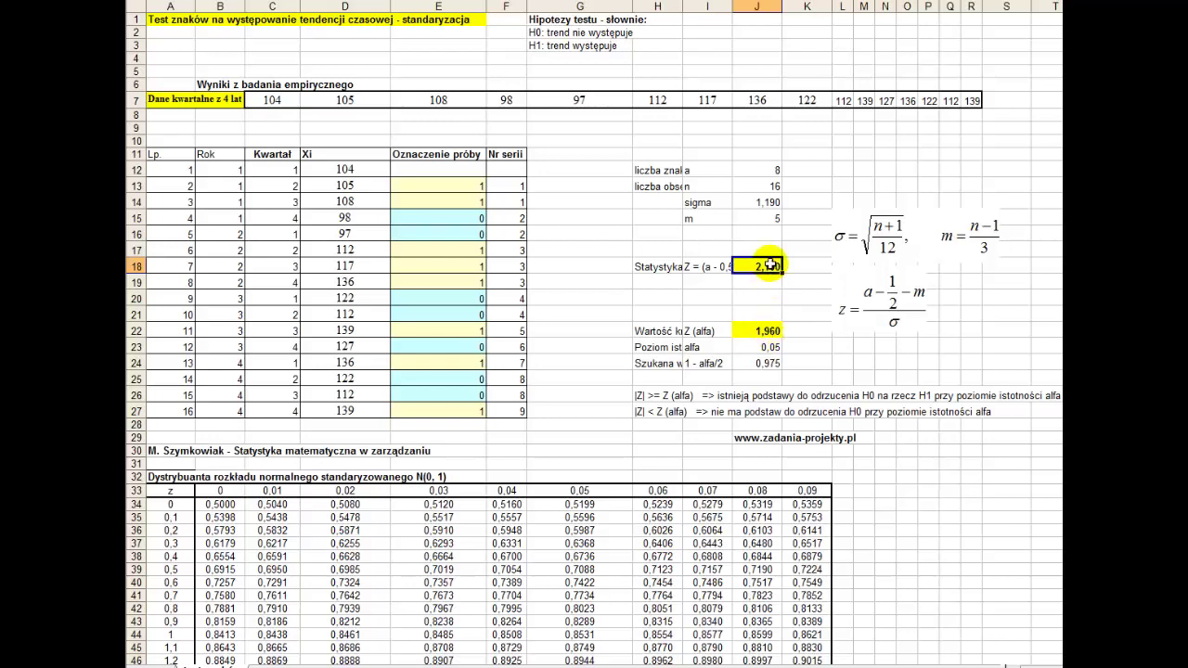
click(747, 331)
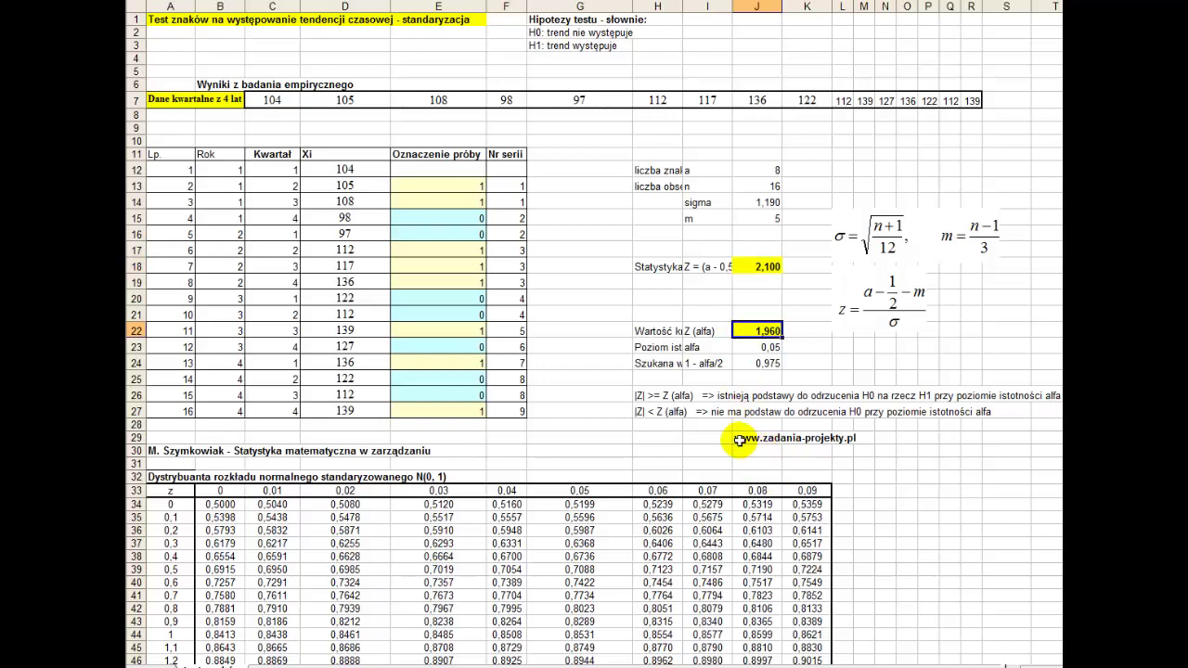
click(654, 396)
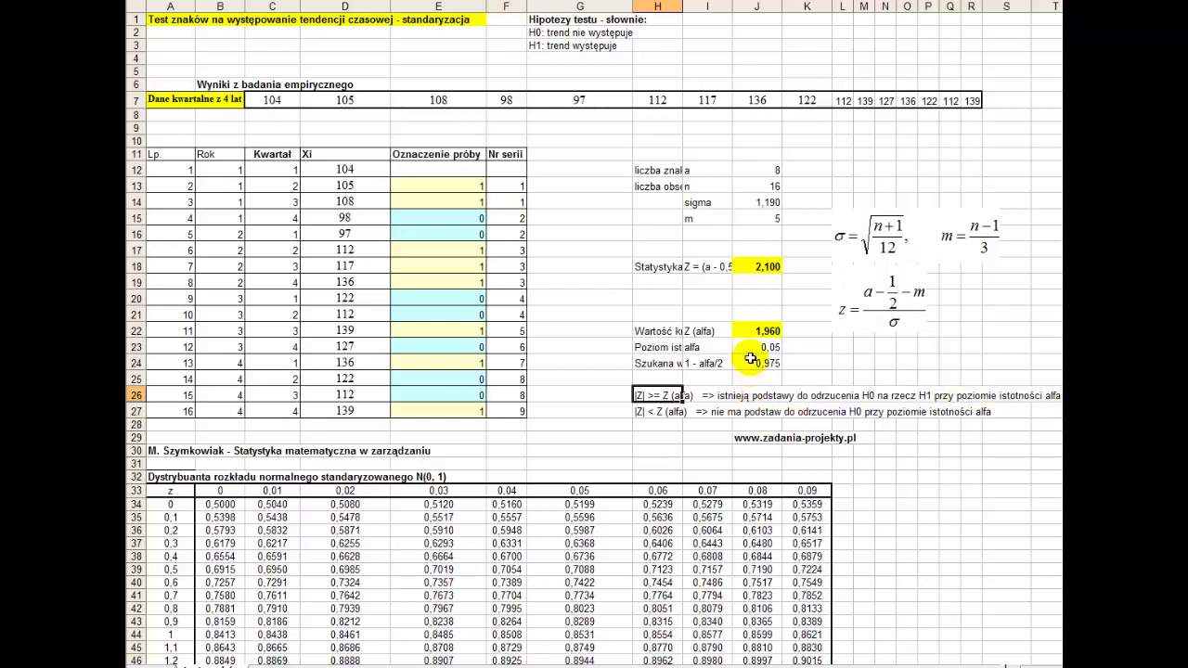
Check the test statistic against the critical value again and review the hypotheses H0 and H1 in G2 and G3
click(752, 268)
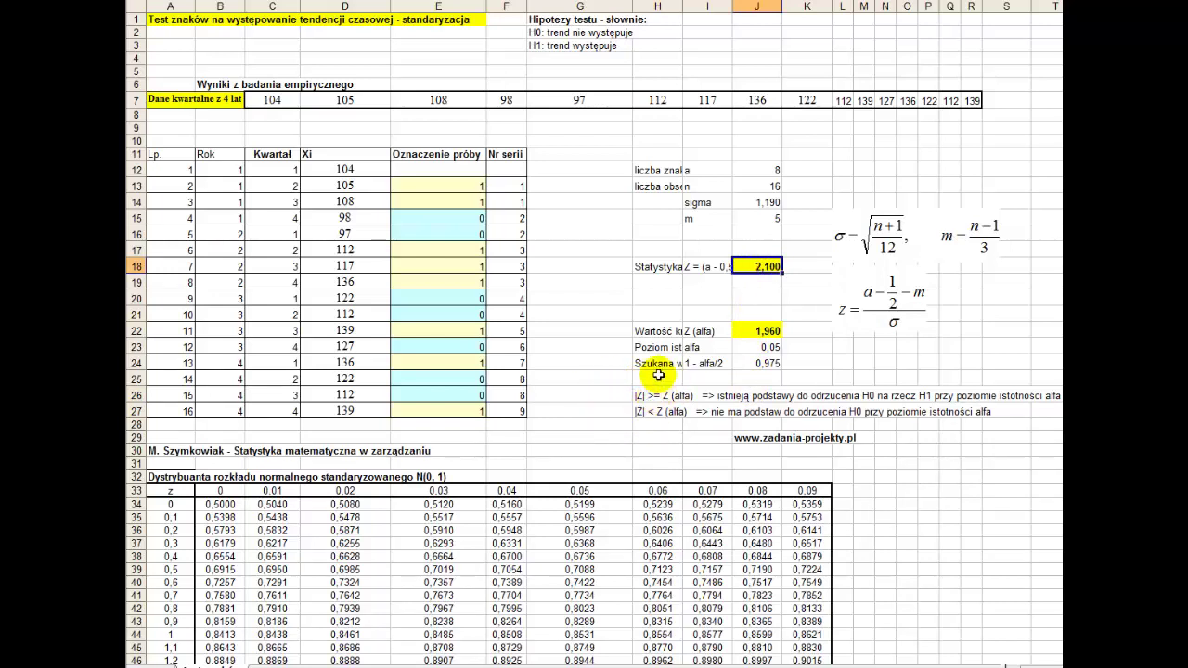
click(655, 266)
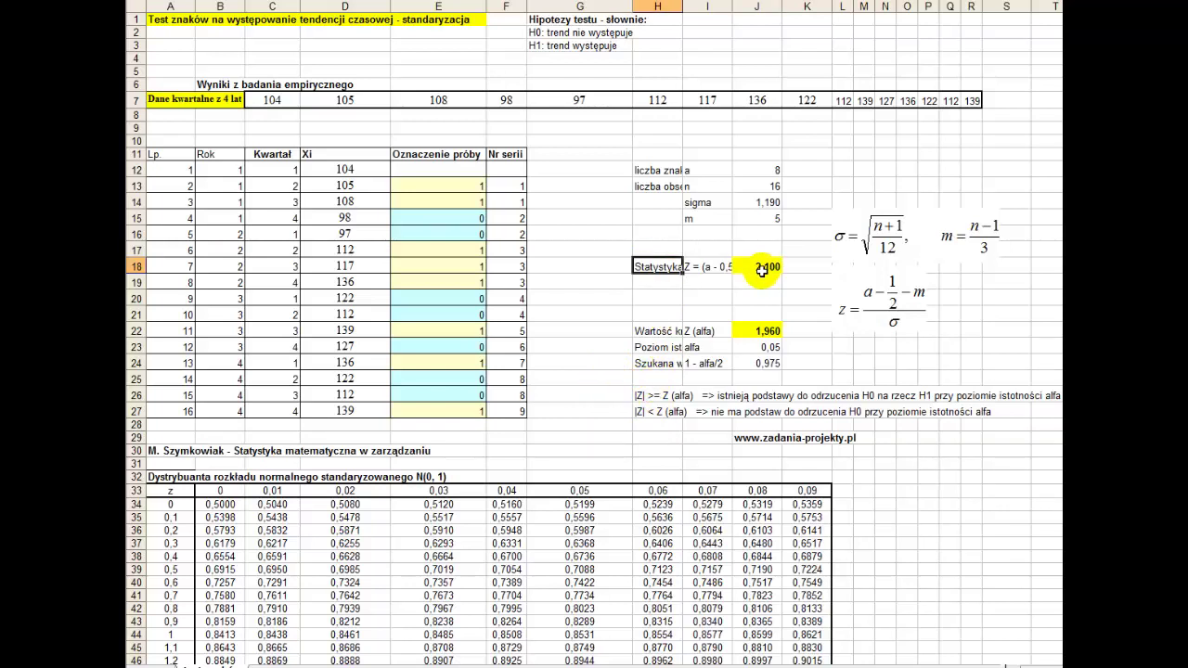
click(761, 269)
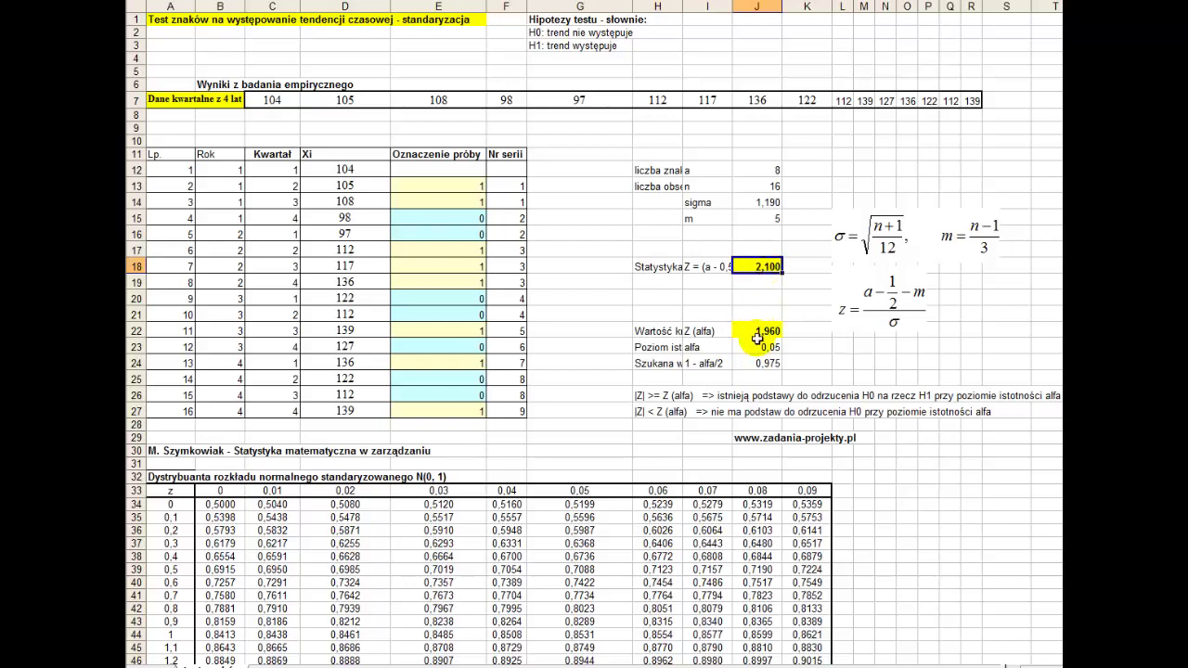
click(758, 332)
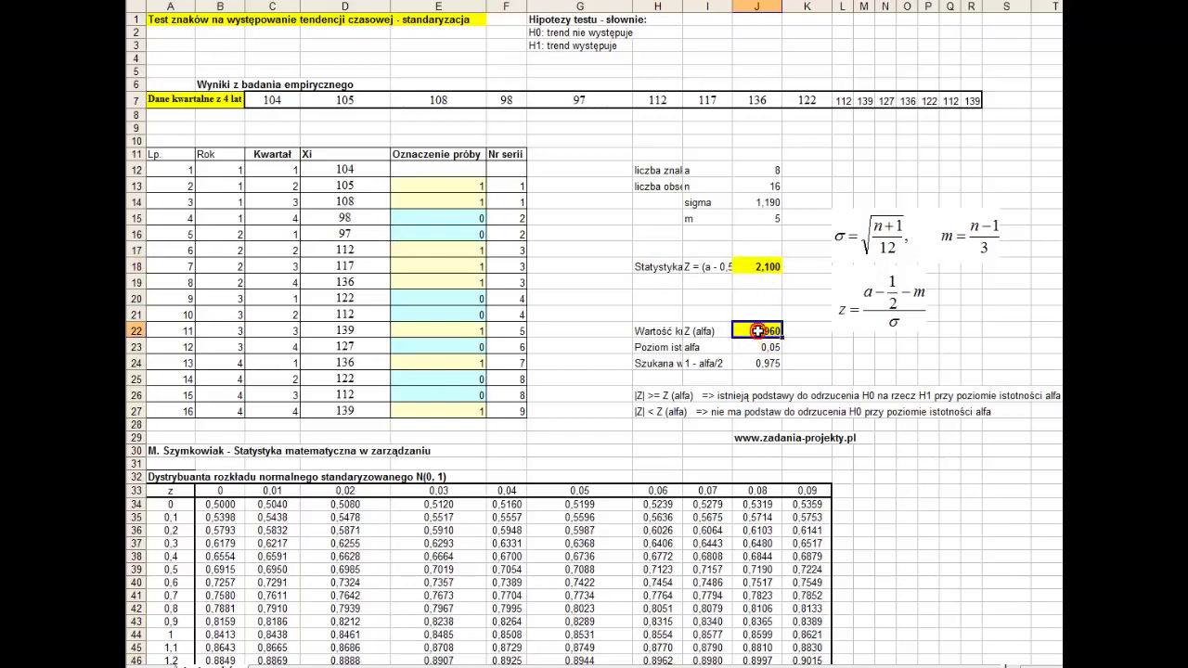
click(539, 31)
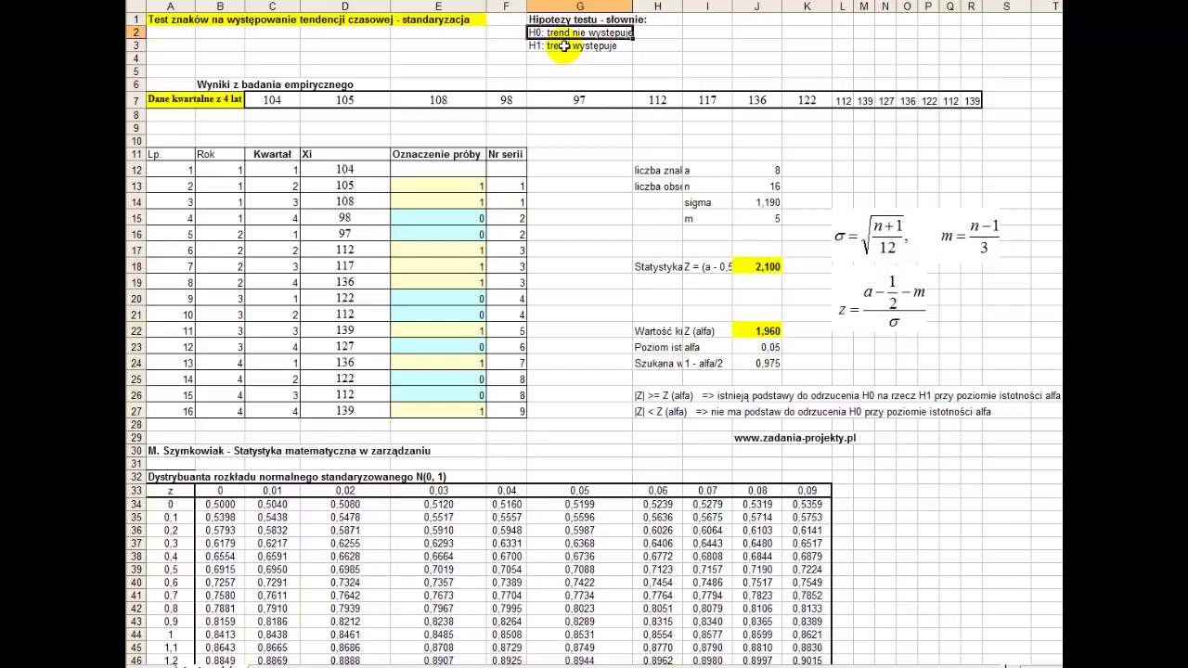
click(562, 45)
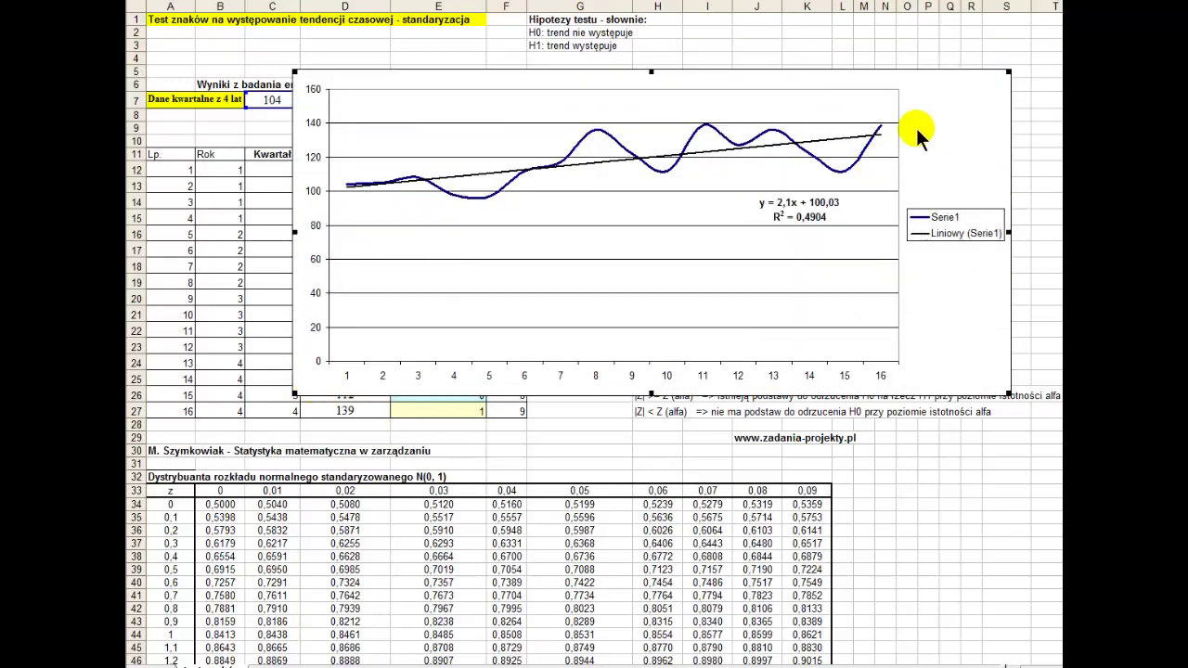
Move the trend line chart off the calculations to the empty area beyond the pictured theory text, and return to the data
drag(914, 125, 1187, 105)
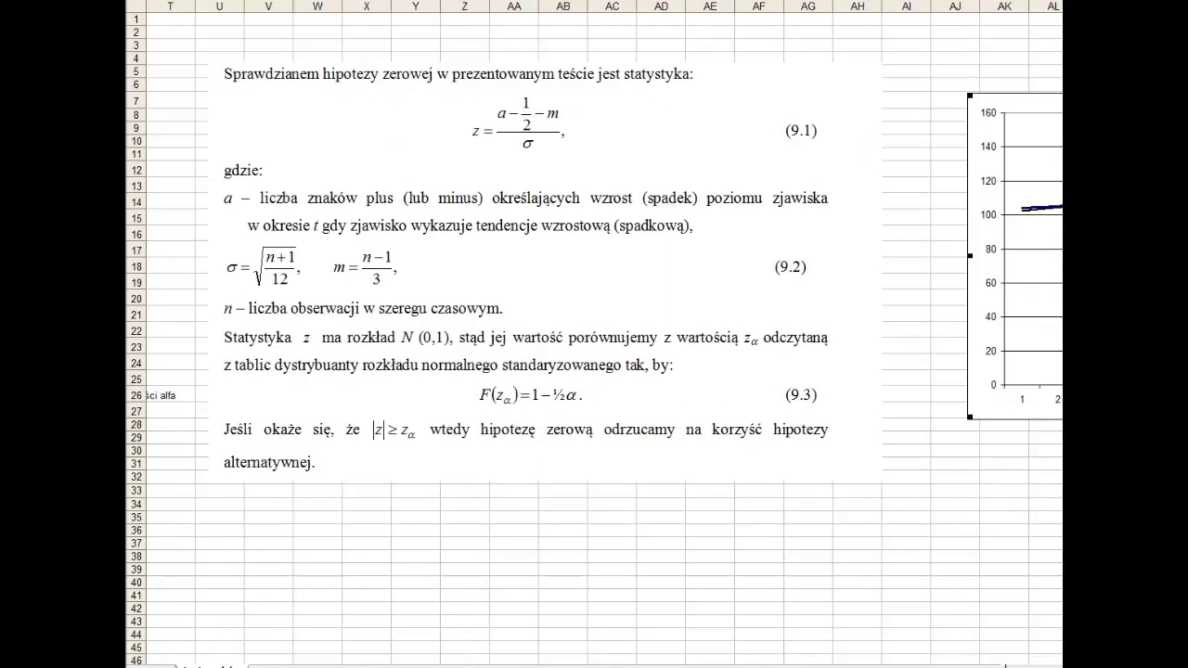
scroll(603, 334, left, 10)
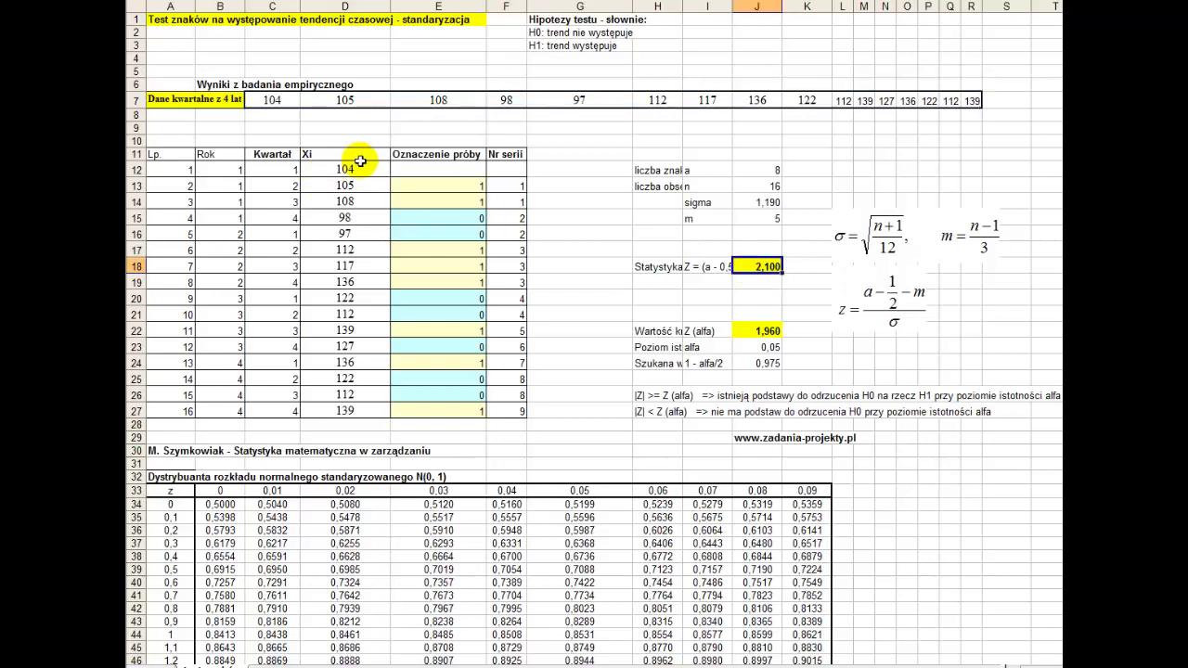
Review the Xi series in D12:D27 together with the test statistic, the critical value and hypothesis H0
drag(345, 169, 346, 405)
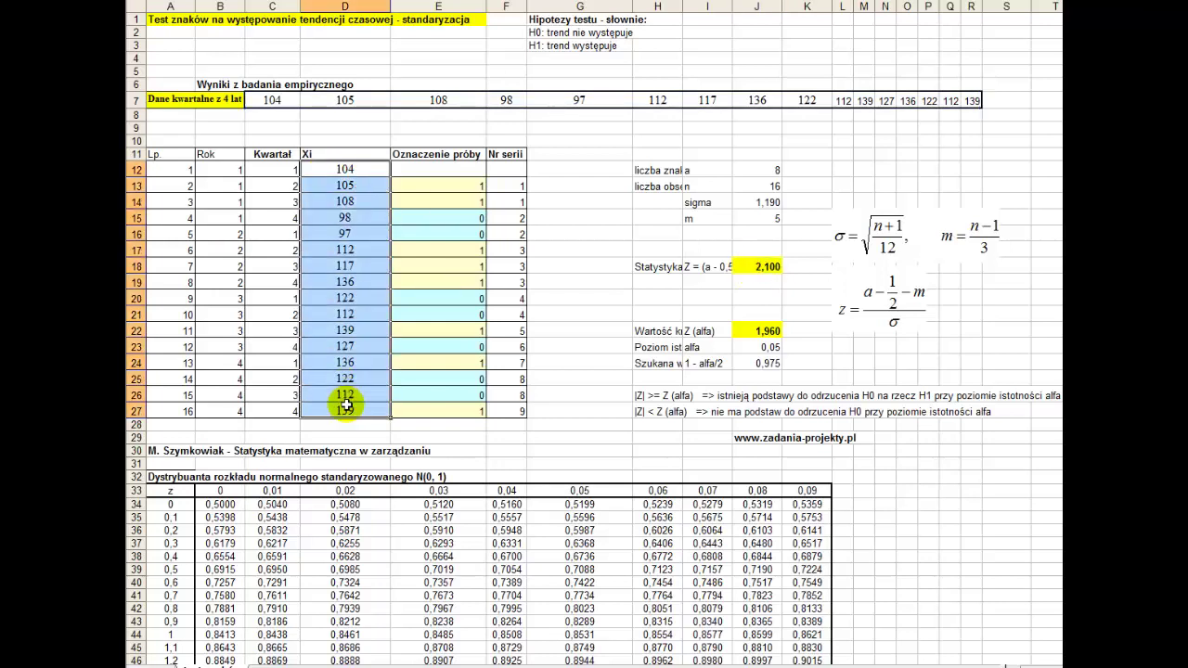
click(776, 265)
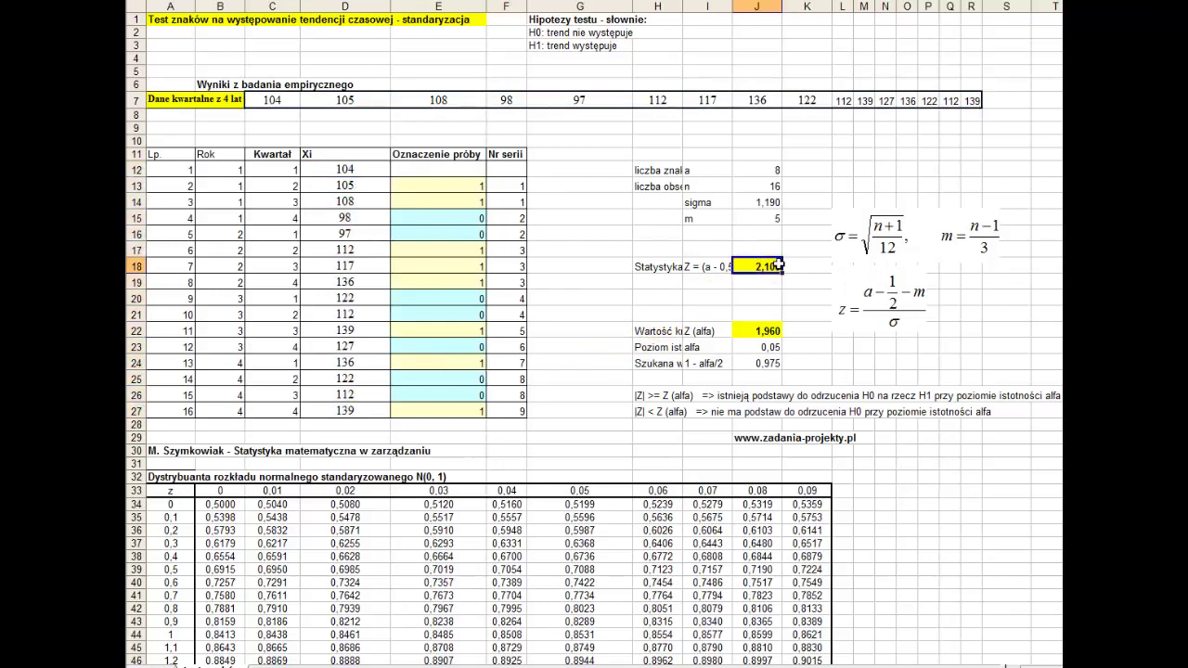
click(756, 332)
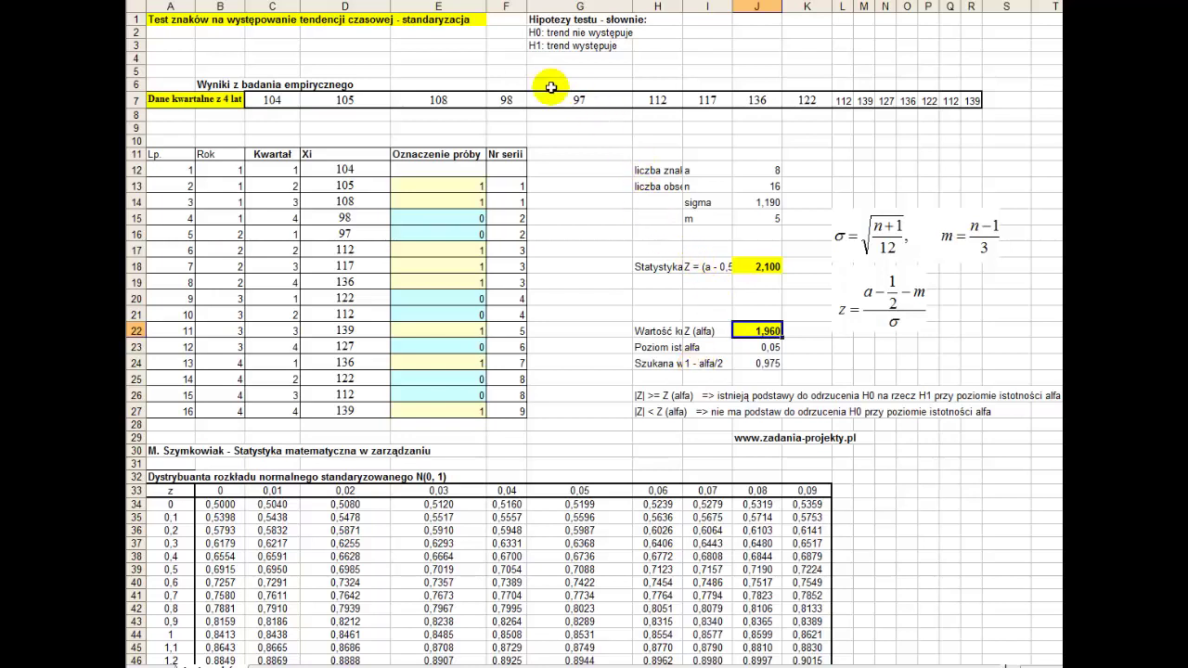
click(550, 35)
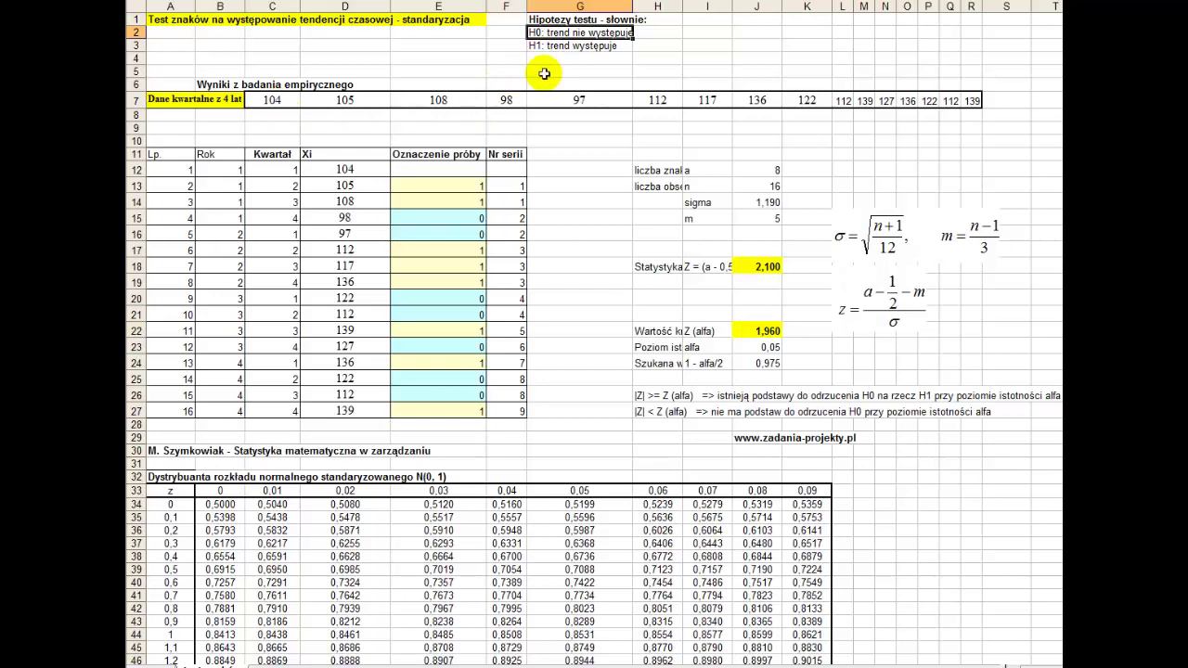